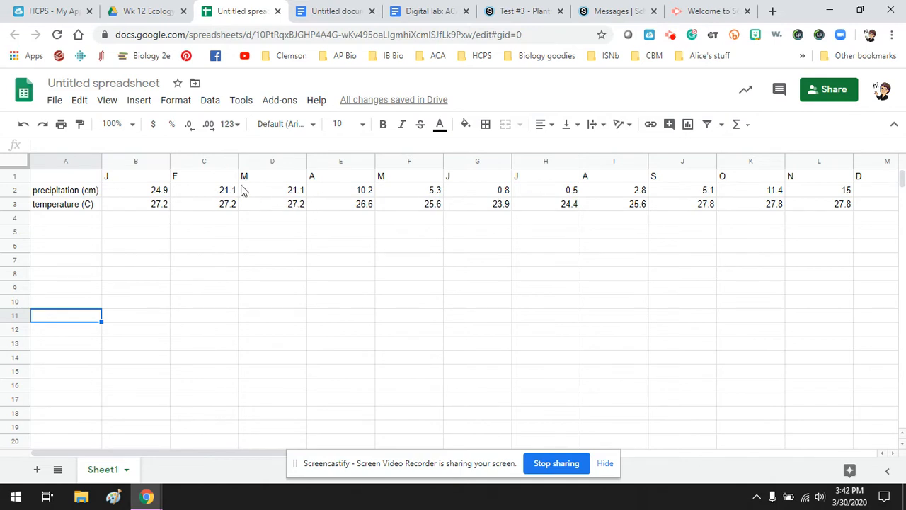
# - Narrow columns B through M together so that all twelve months of data fit on screen
pyautogui.moveTo(140, 164); pyautogui.dragTo(870, 158)
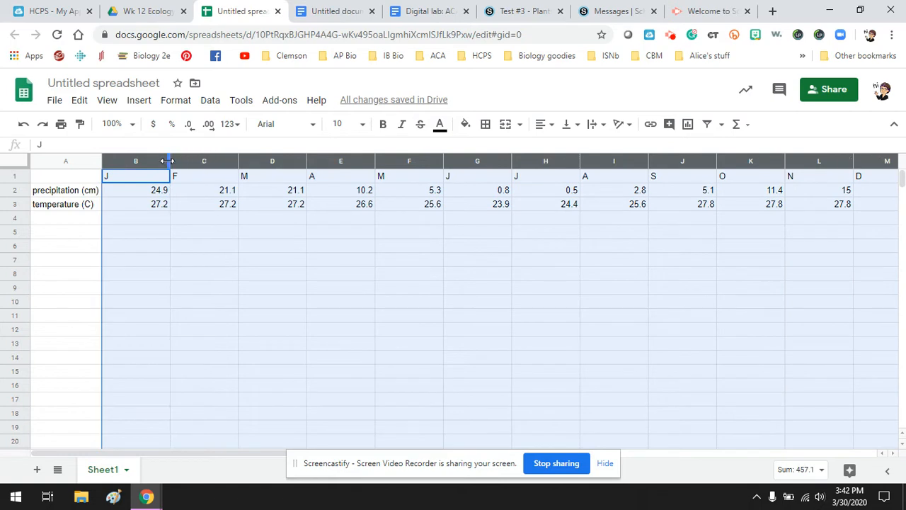
pyautogui.moveTo(170, 162); pyautogui.dragTo(143, 161)
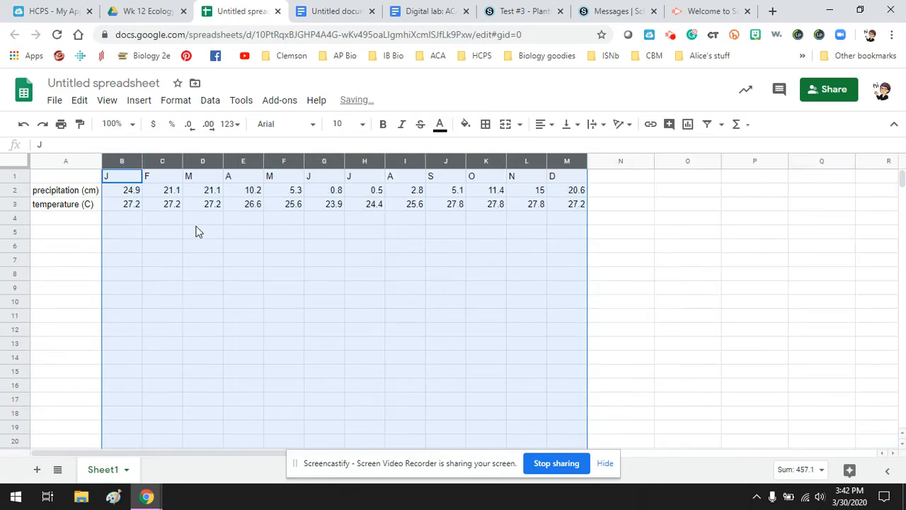
pyautogui.click(377, 243)
# - Insert a chart from the precipitation and temperature data in A1:M3
pyautogui.moveTo(560, 205); pyautogui.dragTo(41, 179)
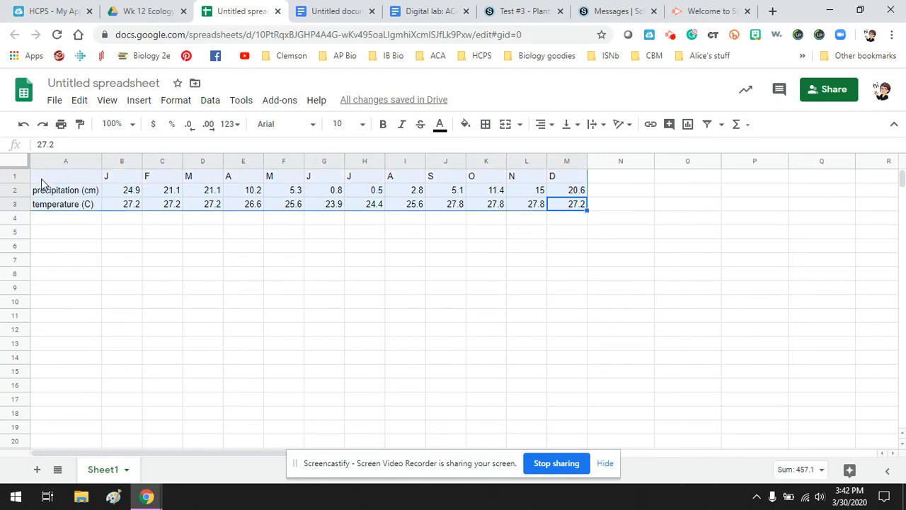
pyautogui.click(149, 104)
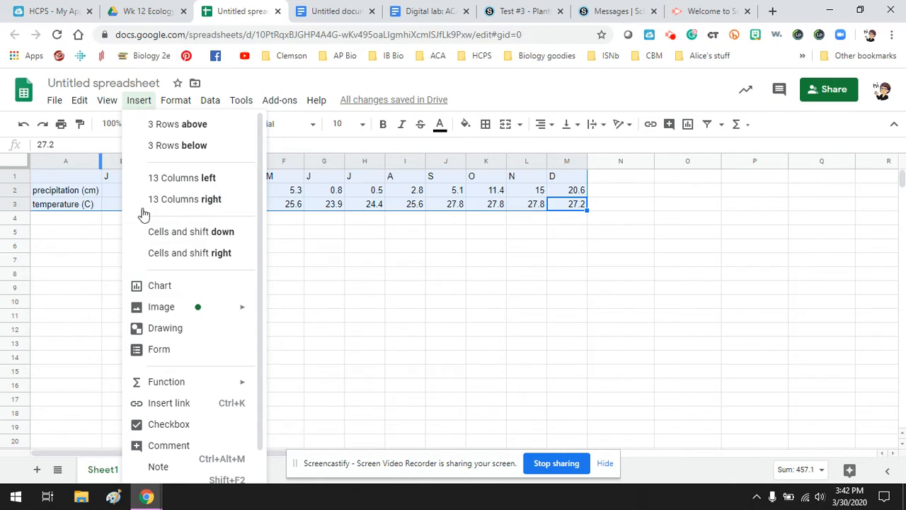
pyautogui.click(168, 287)
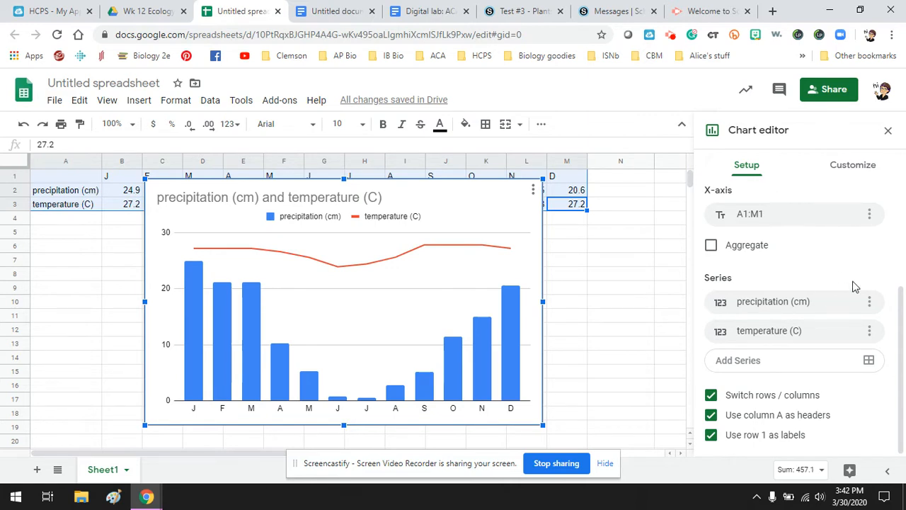
# - Set the chart type to Combo chart
pyautogui.scroll(3, 846, 266)
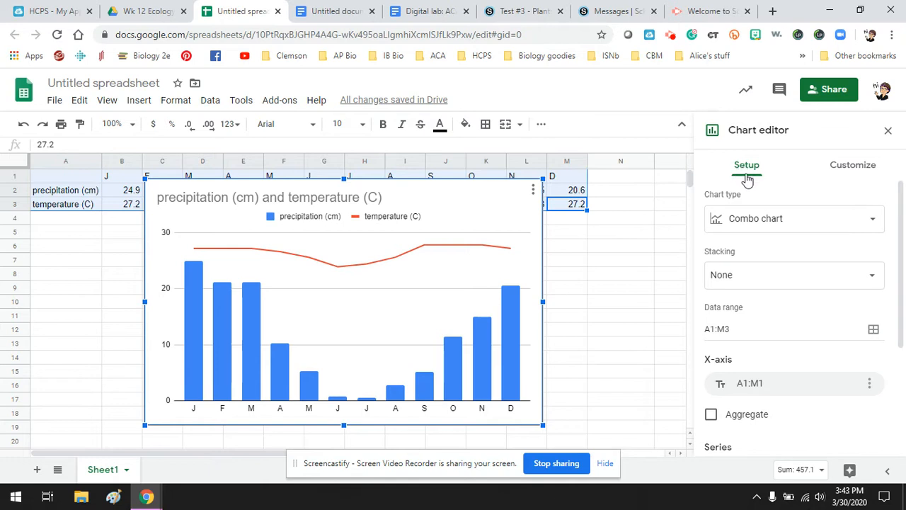
pyautogui.click(873, 225)
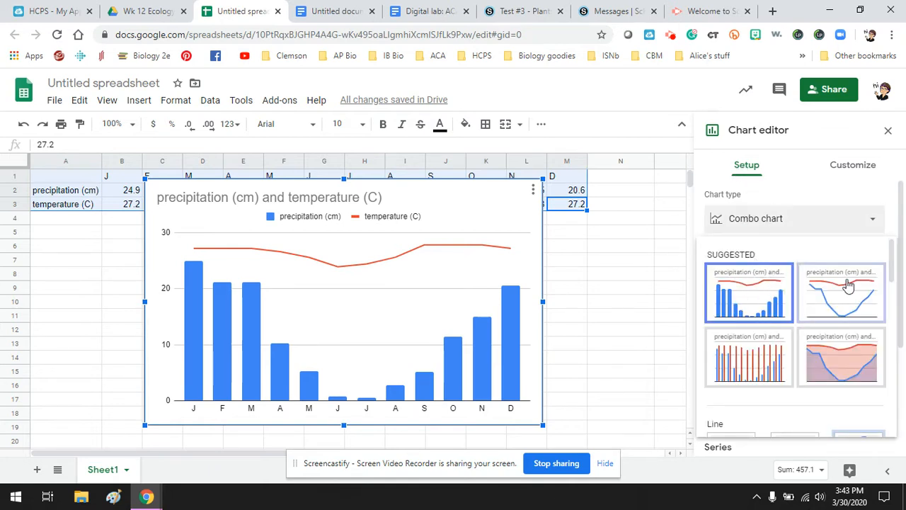
pyautogui.scroll(-3, 853, 283)
pyautogui.scroll(-1, 853, 285)
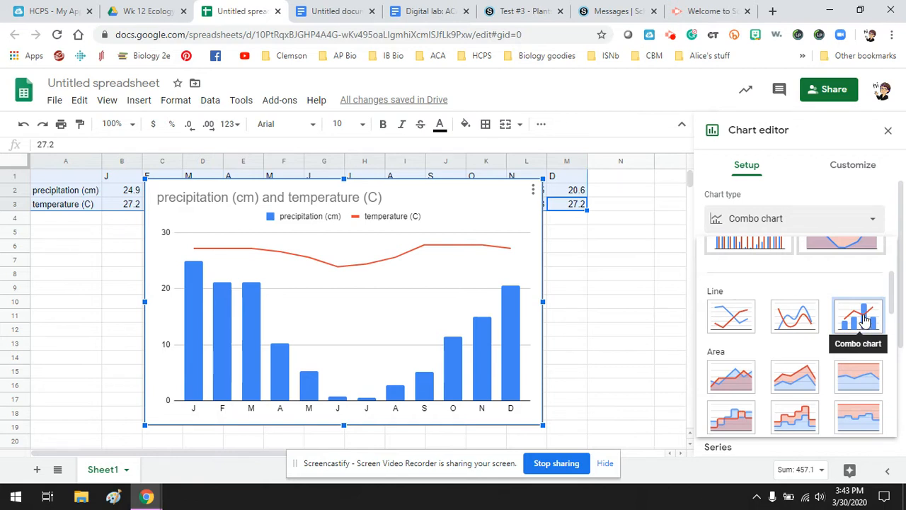
pyautogui.click(865, 320)
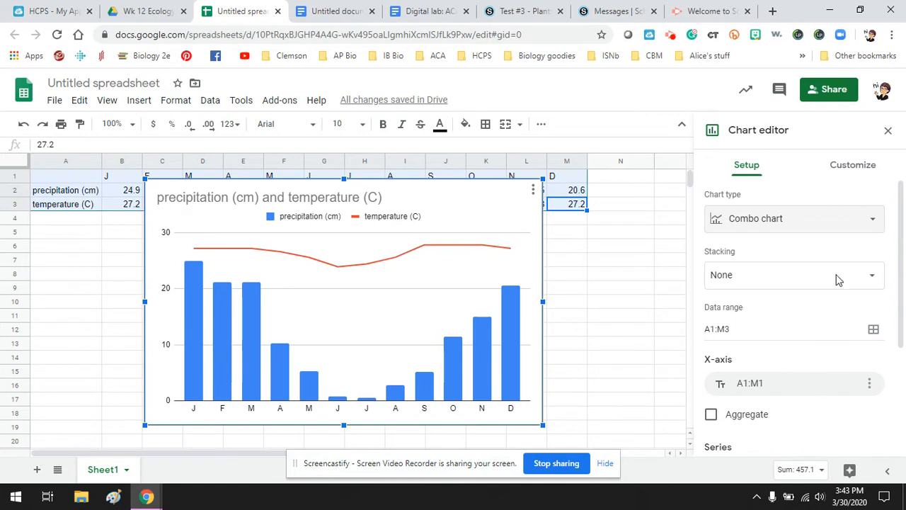
# - Copy the heading "Cuiaba, Brazil: Tropical Deciduous Forest" from the Google Docs lab document and use it as the chart title
pyautogui.click(852, 175)
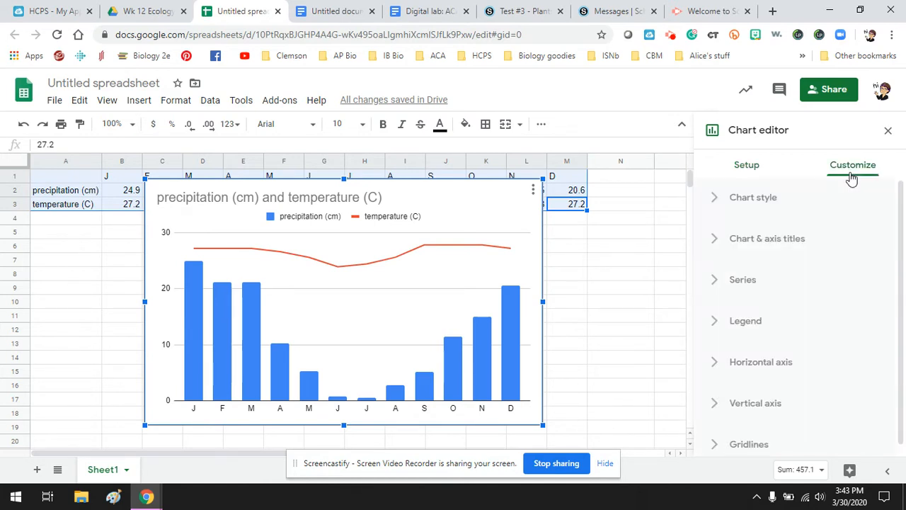
pyautogui.click(752, 244)
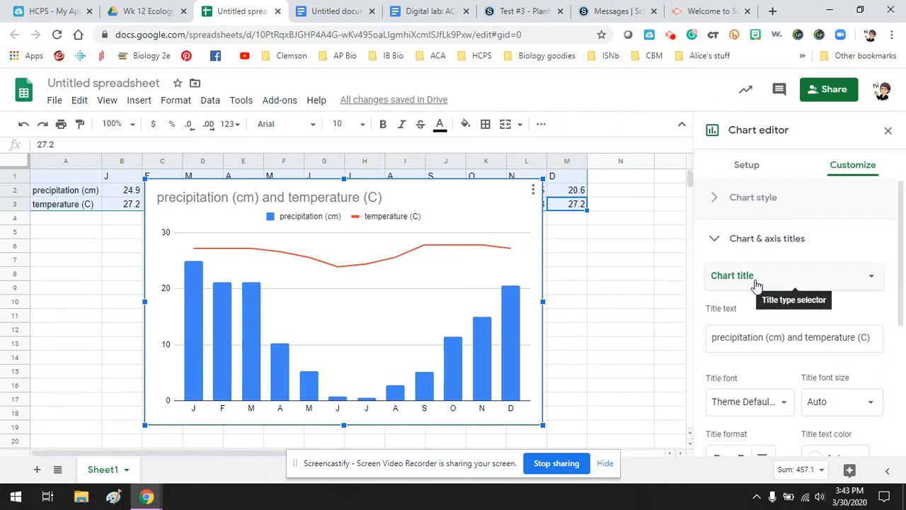
pyautogui.click(421, 10)
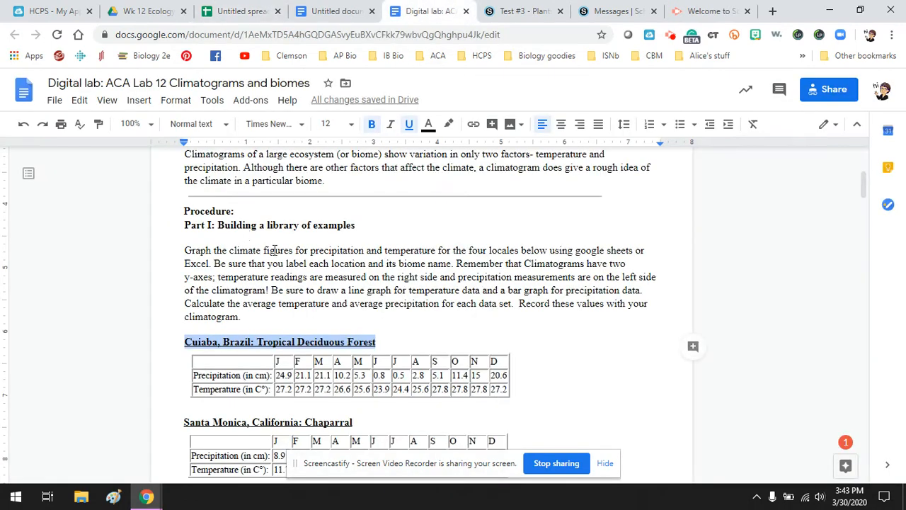
pyautogui.click(353, 333)
pyautogui.moveTo(378, 341); pyautogui.dragTo(183, 341)
pyautogui.hotkey('ctrl', 'c')
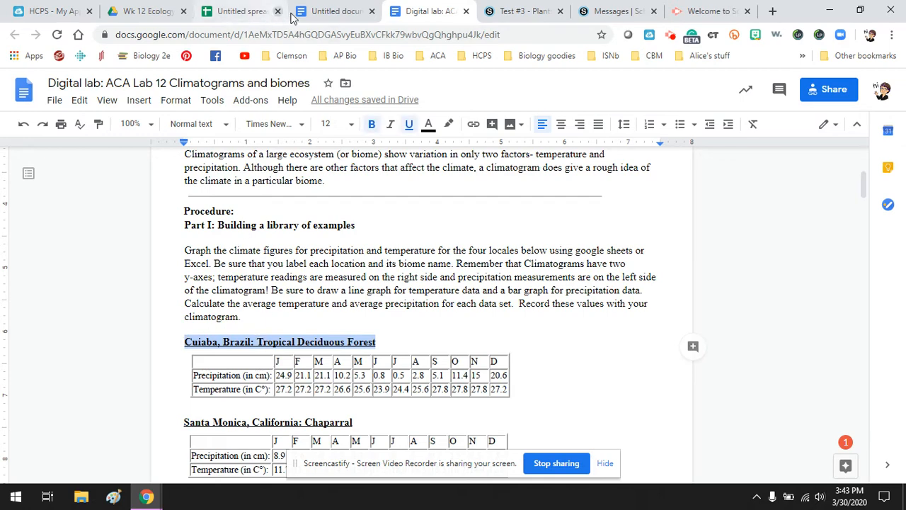
pyautogui.click(213, 13)
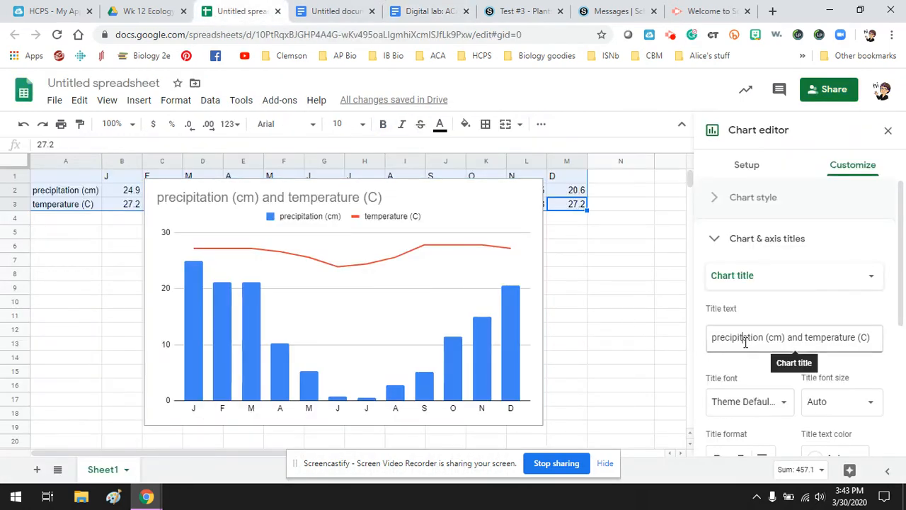
pyautogui.moveTo(711, 339); pyautogui.dragTo(878, 327)
pyautogui.hotkey('ctrl', 'v')
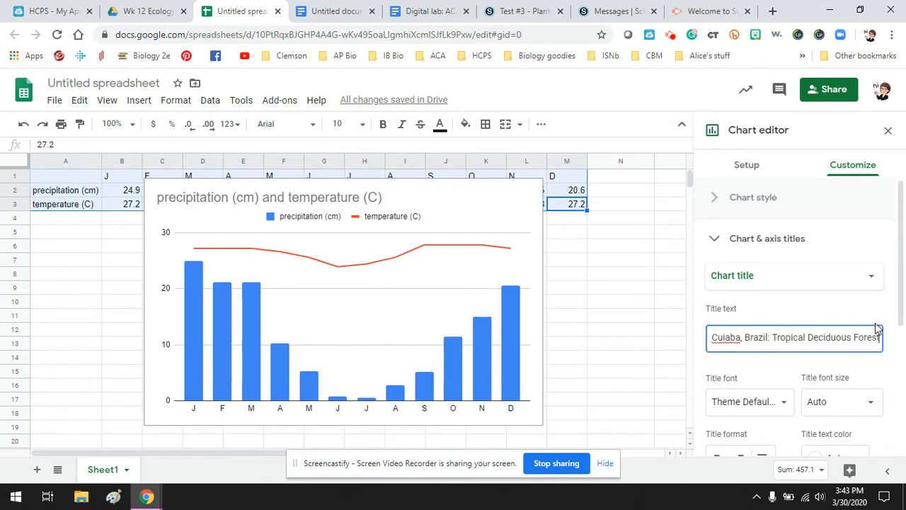
# - Set the chart's horizontal axis title to "Time (months)"
pyautogui.click(817, 277)
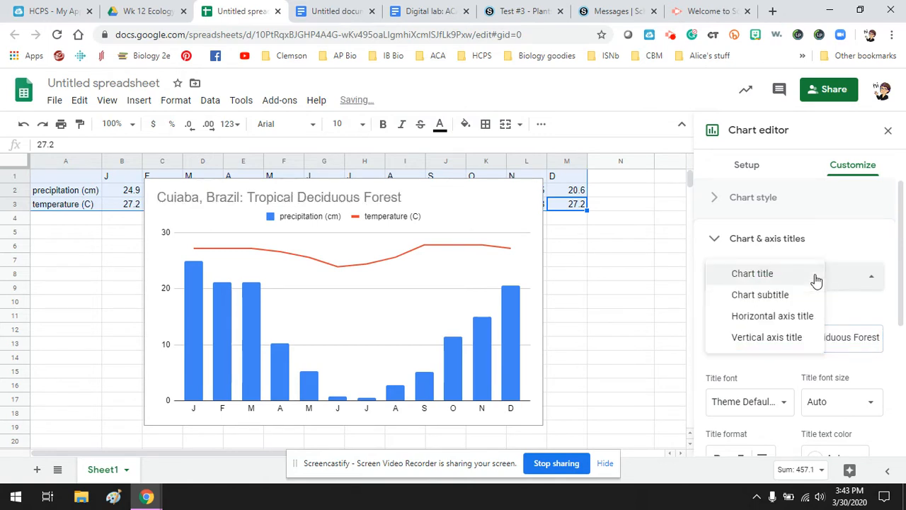
pyautogui.click(774, 319)
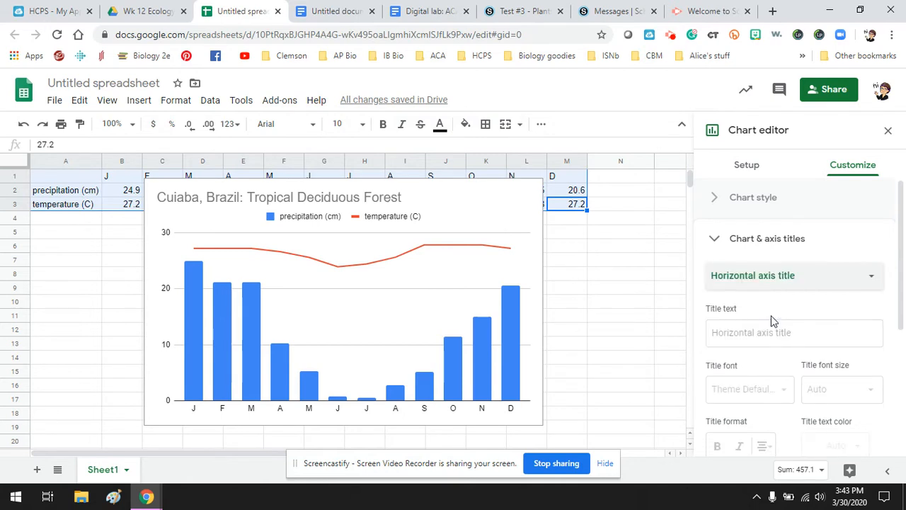
pyautogui.click(752, 334)
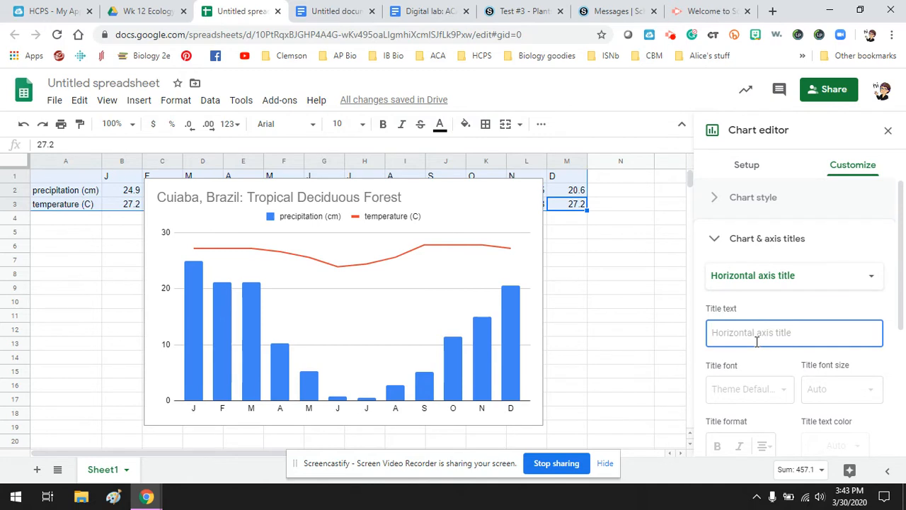
pyautogui.write('Time (months')
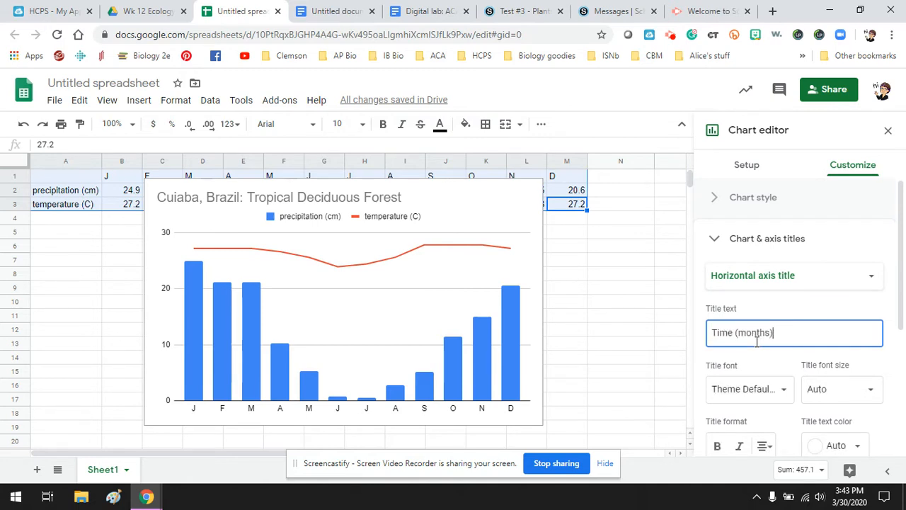
# - Set the chart's vertical axis title to "precipitation (cm)"
pyautogui.click(821, 284)
pyautogui.click(779, 296)
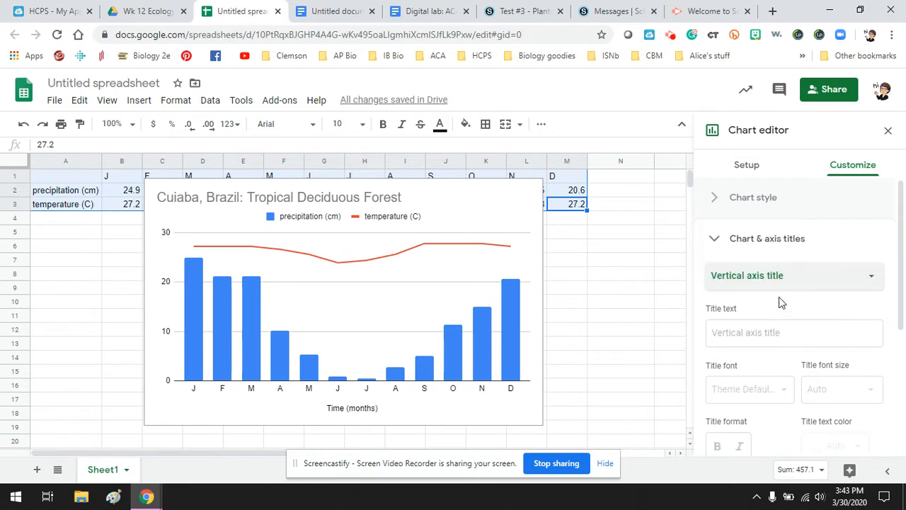
pyautogui.click(769, 337)
pyautogui.write('p')
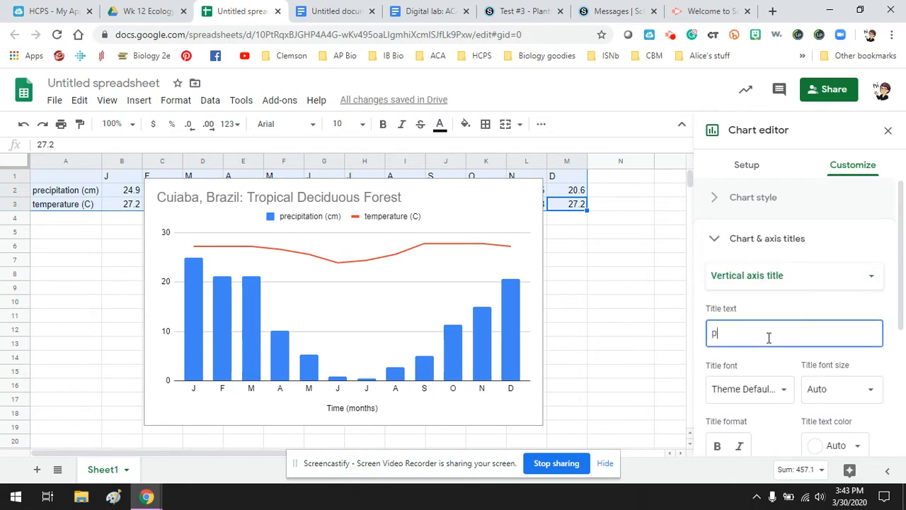
pyautogui.write('rcip')
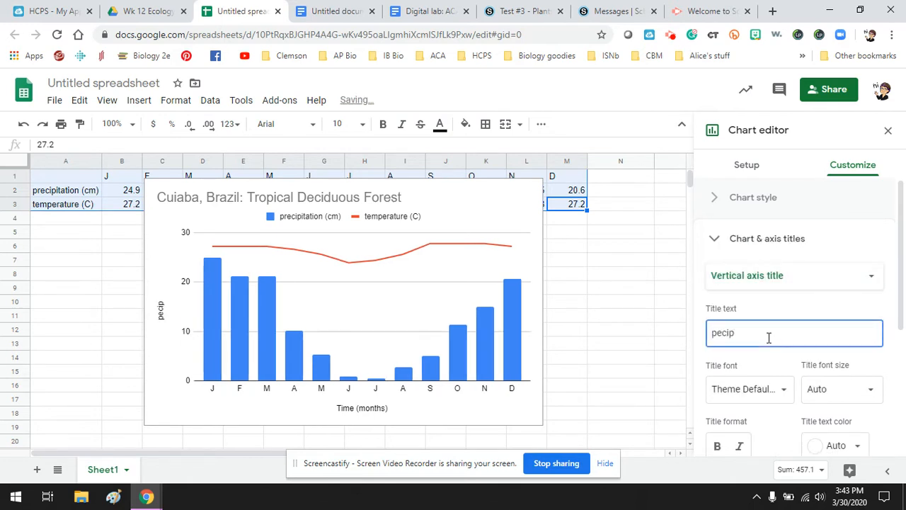
pyautogui.write('itation (cm')
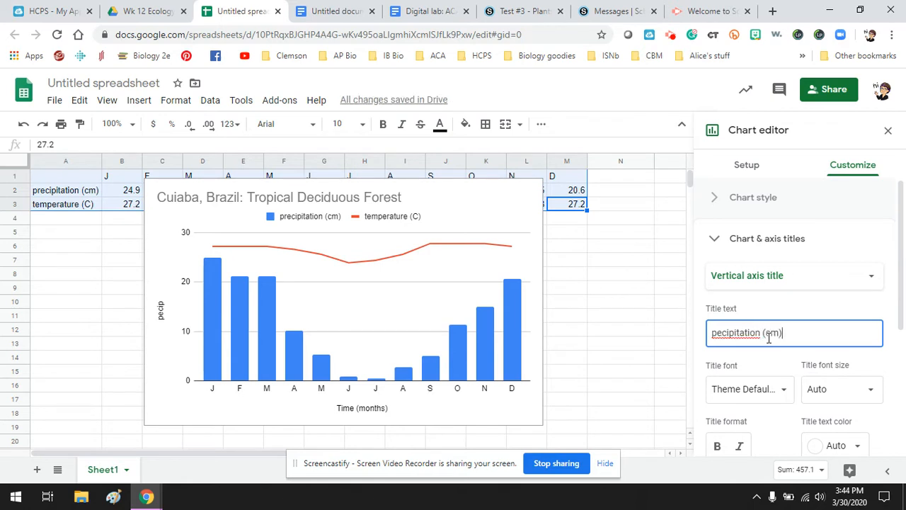
pyautogui.click(748, 332)
pyautogui.click(716, 332)
pyautogui.write('r')
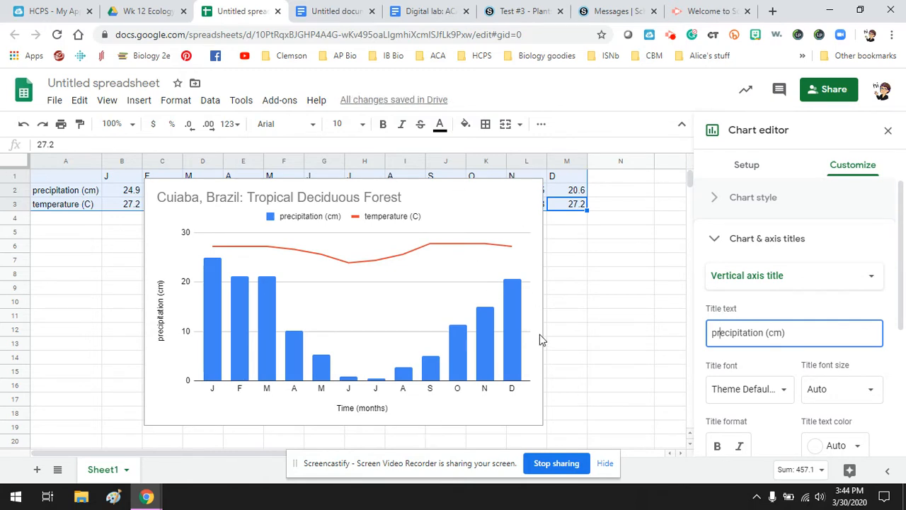
# - Check the axis setting of the precipitation (cm) series and assign the temperature (C) series to the right axis
pyautogui.click(720, 241)
pyautogui.click(717, 282)
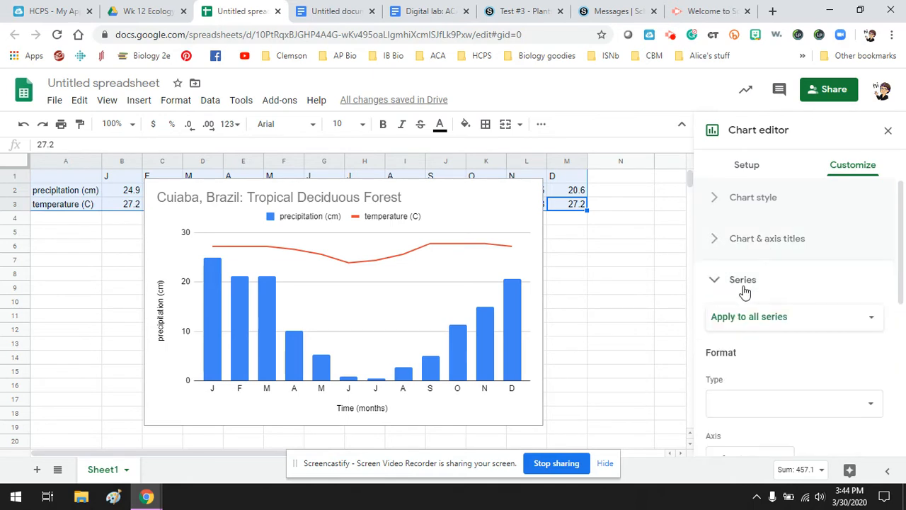
pyautogui.click(772, 322)
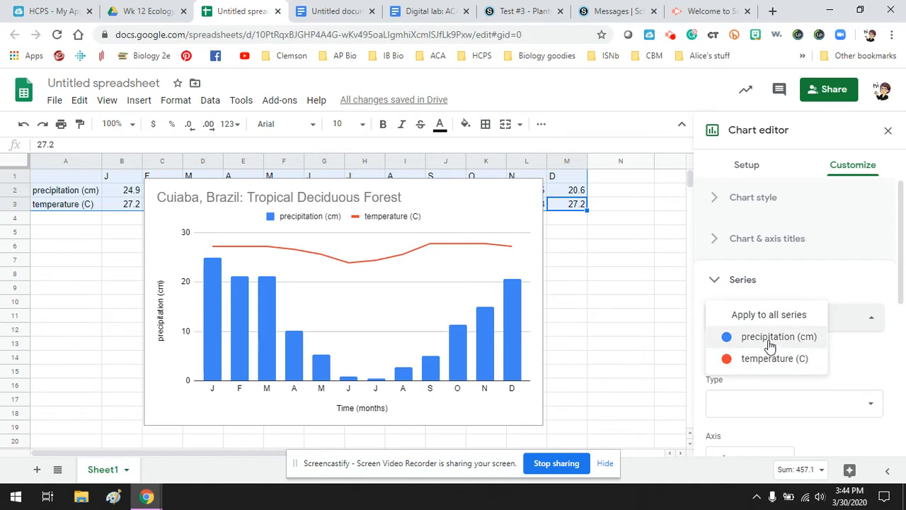
pyautogui.click(771, 345)
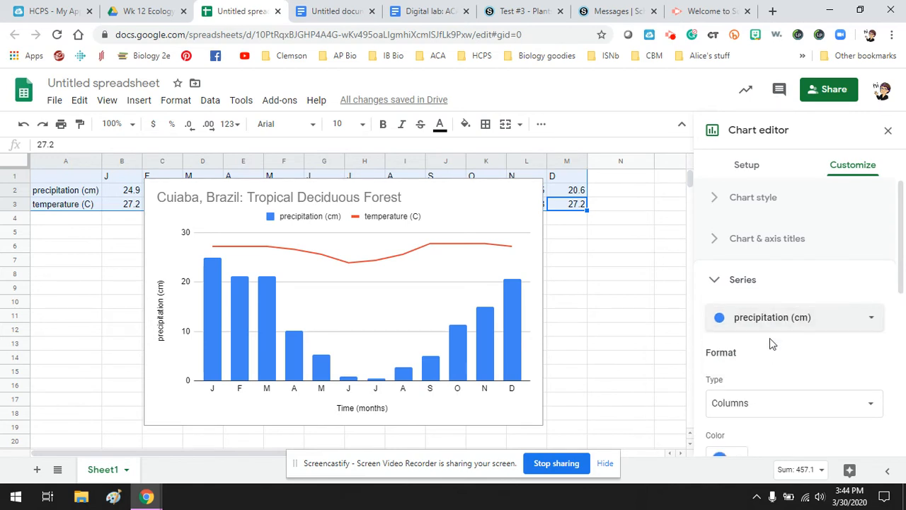
pyautogui.scroll(-2, 770, 340)
pyautogui.scroll(-1, 829, 387)
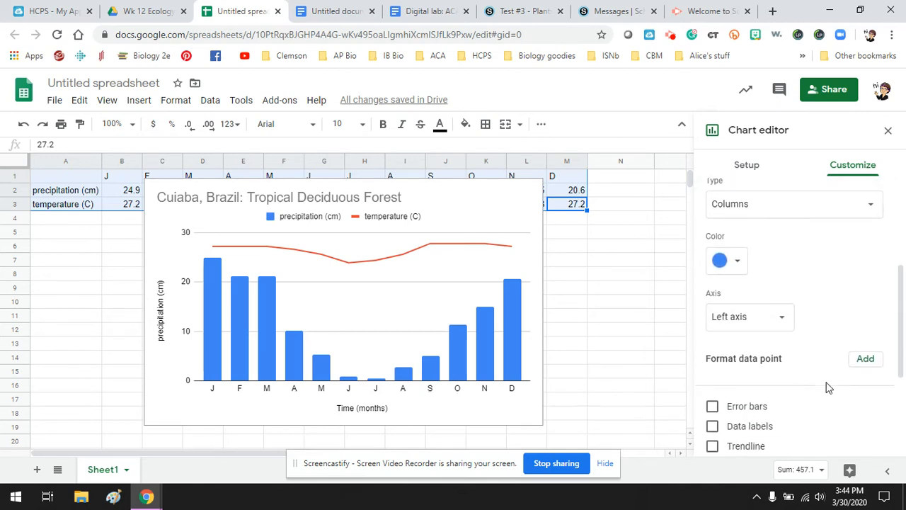
pyautogui.scroll(3, 848, 330)
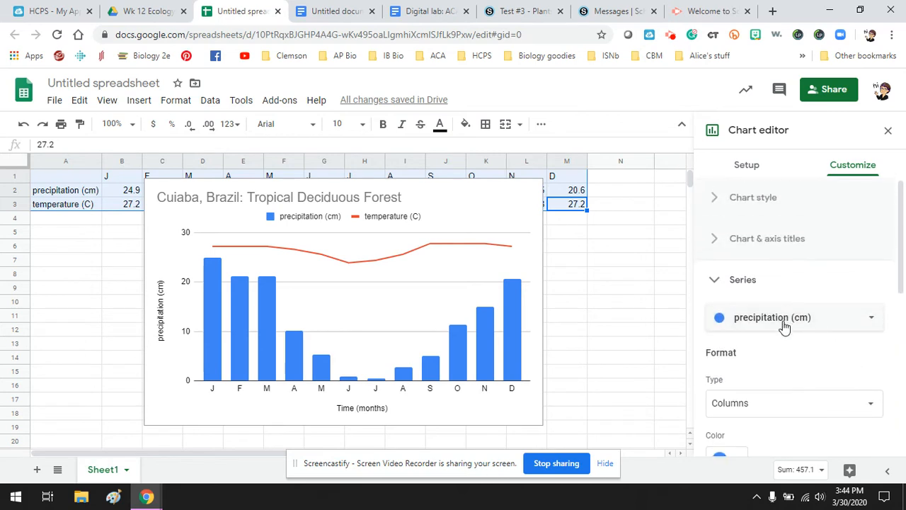
pyautogui.click(786, 320)
pyautogui.click(773, 339)
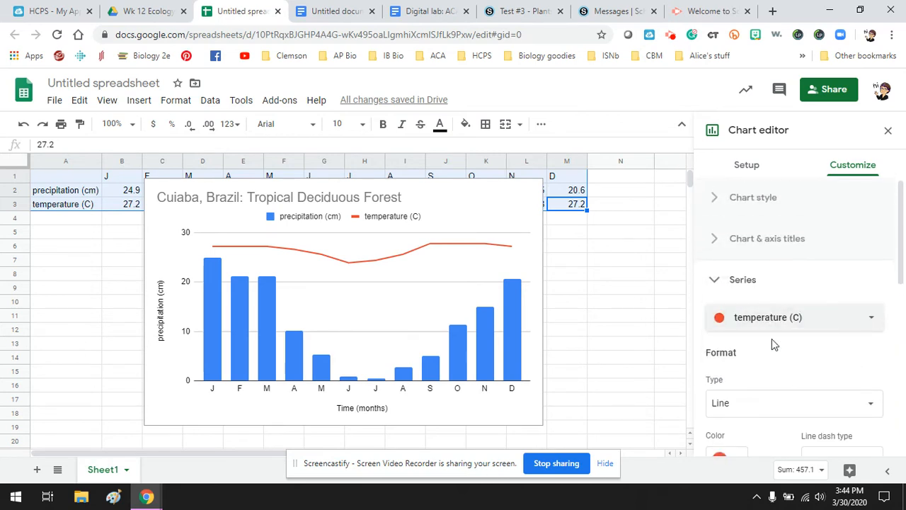
pyautogui.scroll(-2, 771, 342)
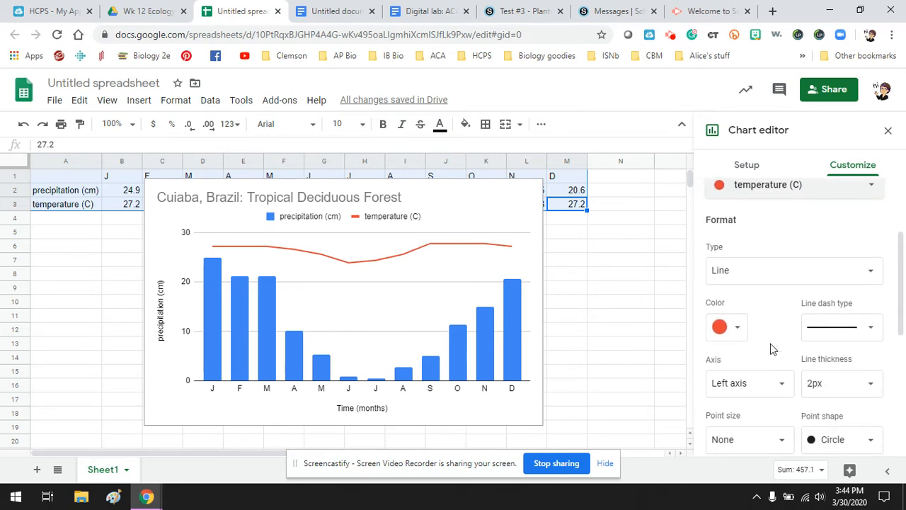
pyautogui.click(754, 388)
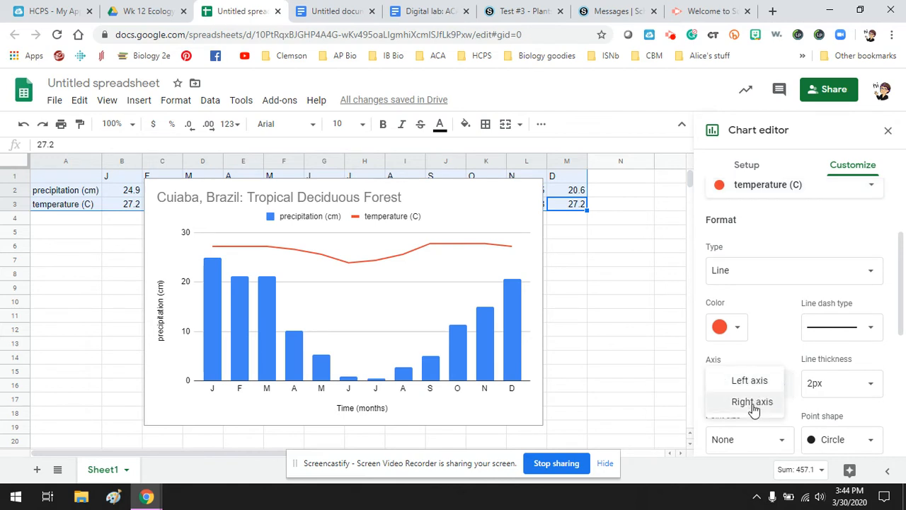
pyautogui.click(753, 402)
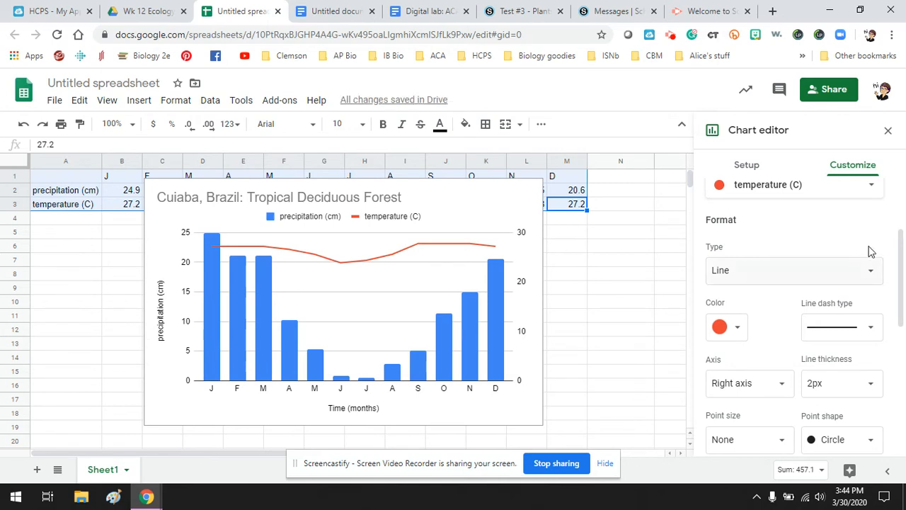
# - Set the chart's right vertical axis title to "temperature (C)"
pyautogui.scroll(2, 737, 269)
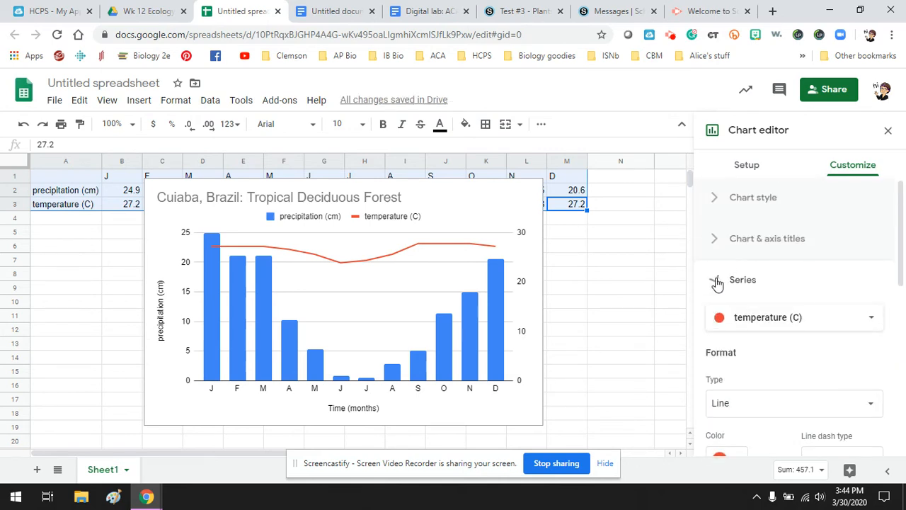
pyautogui.click(717, 282)
pyautogui.click(718, 248)
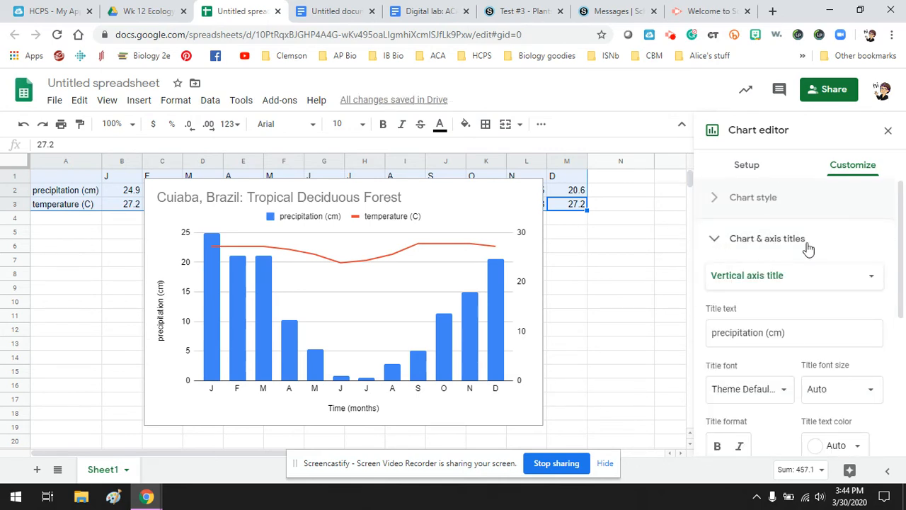
pyautogui.click(794, 280)
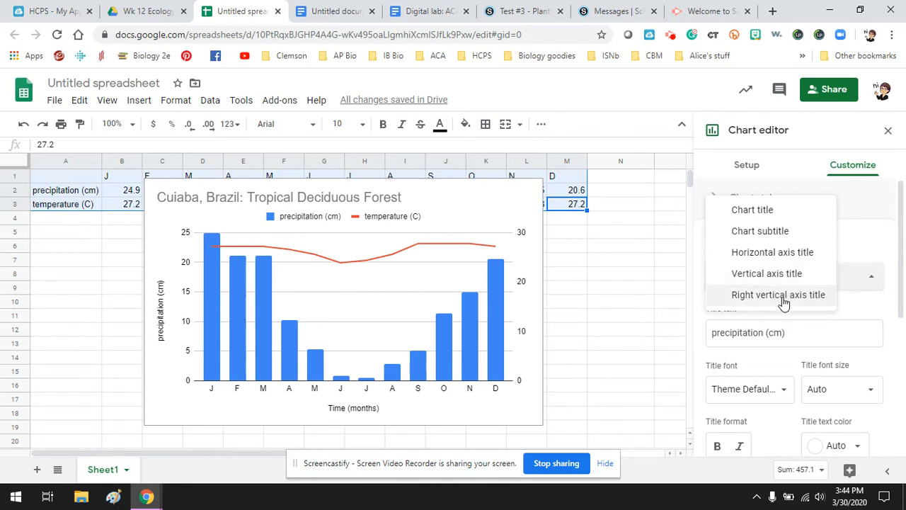
pyautogui.click(783, 301)
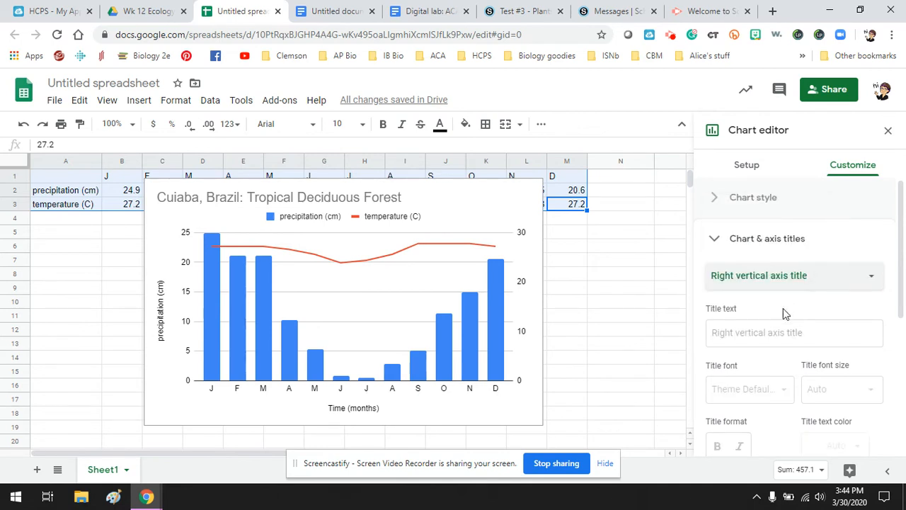
pyautogui.click(779, 332)
pyautogui.write('temp')
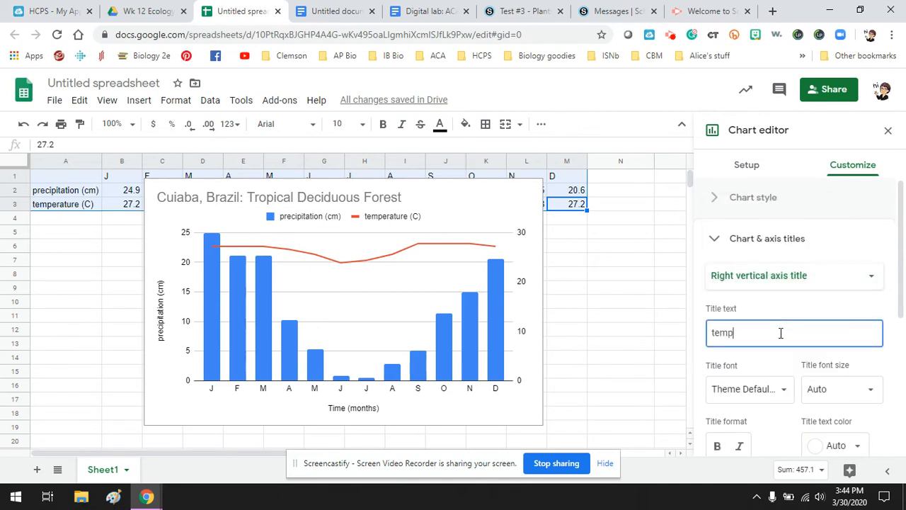
pyautogui.write('erature (C)')
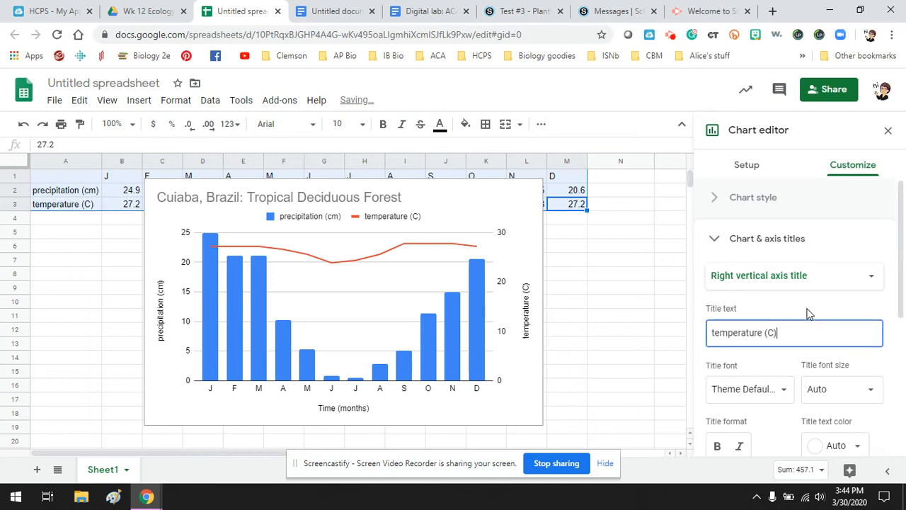
# - Color the right vertical axis title red and the precipitation (cm) vertical axis title blue
pyautogui.scroll(-1, 766, 354)
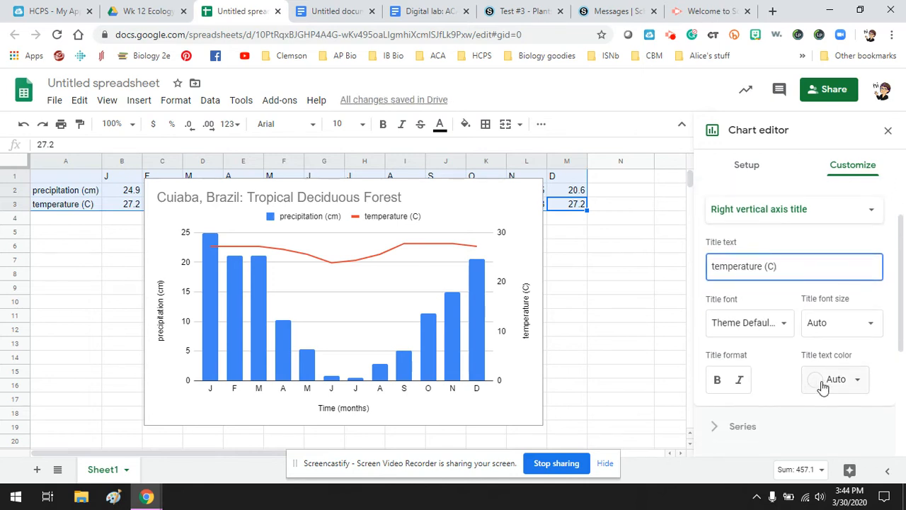
pyautogui.click(824, 385)
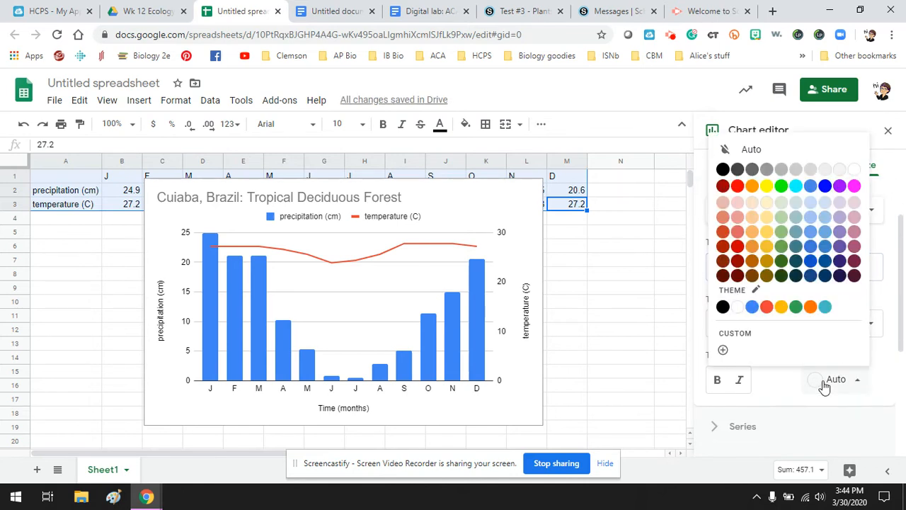
pyautogui.click(739, 188)
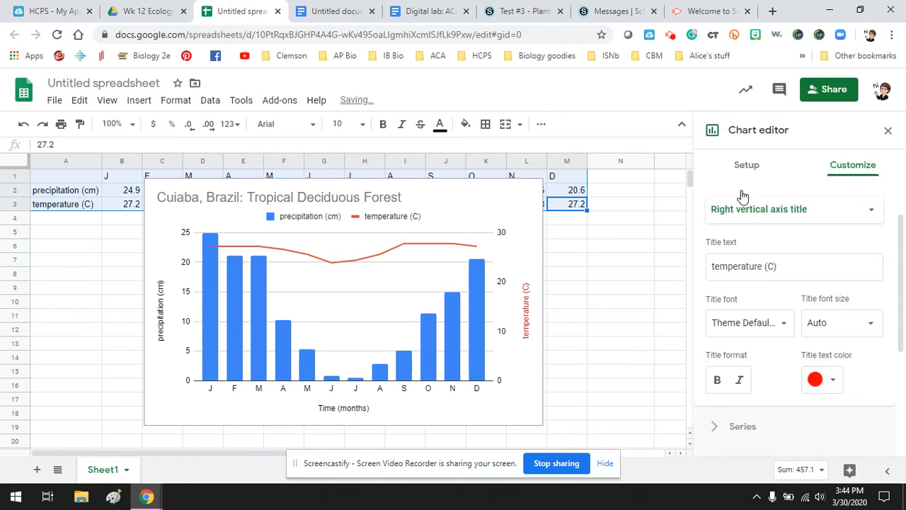
pyautogui.click(756, 207)
pyautogui.click(755, 186)
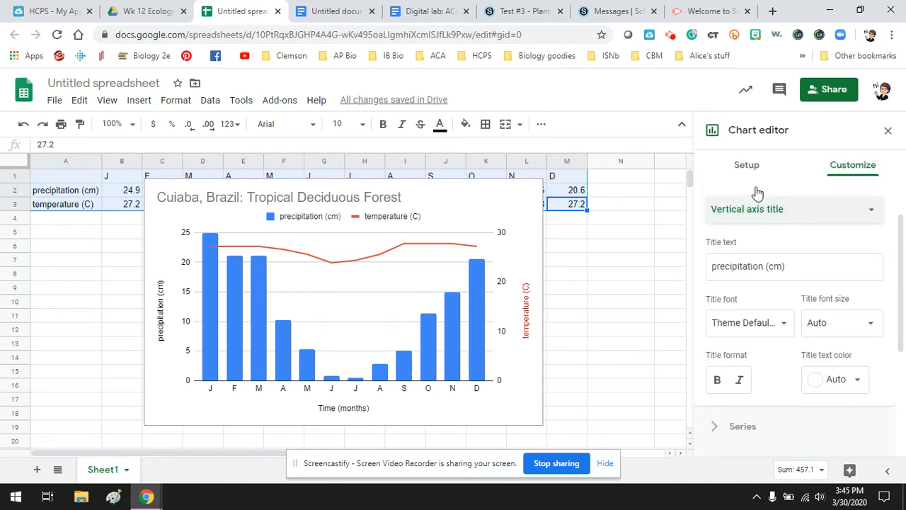
pyautogui.click(829, 386)
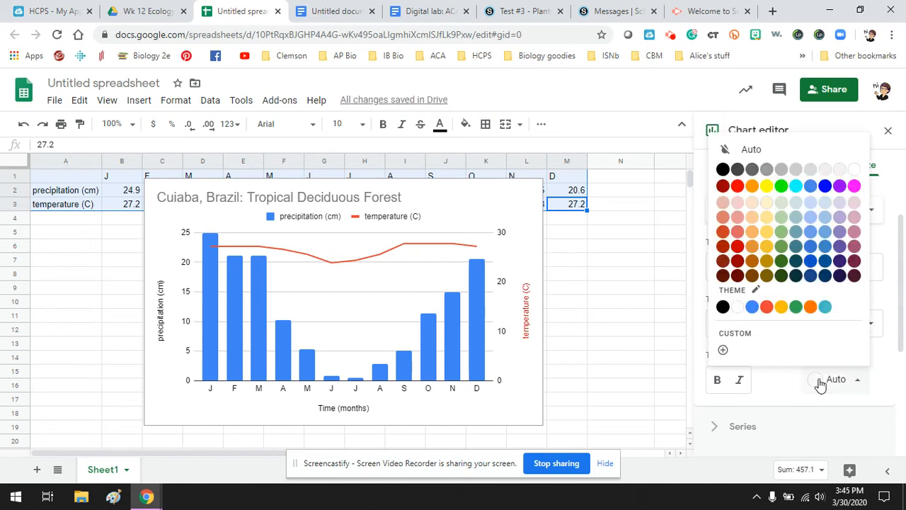
pyautogui.click(821, 187)
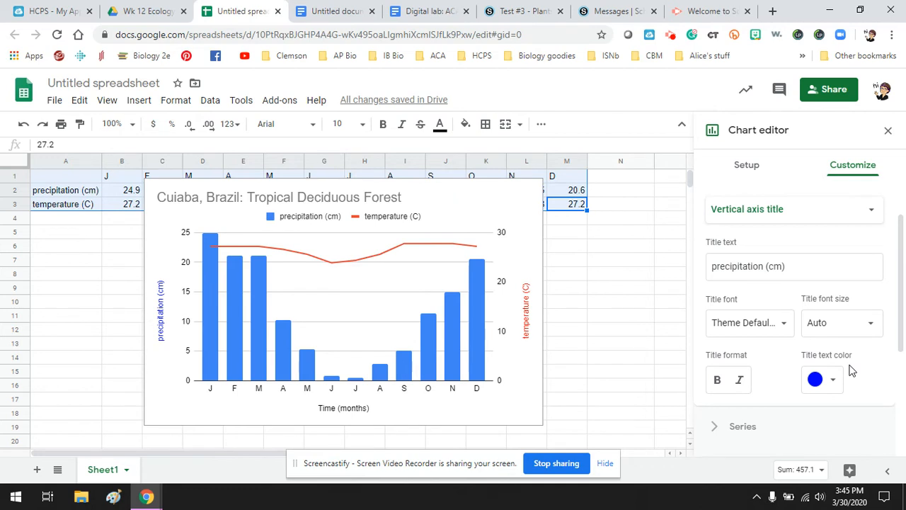
# - Set the vertical axis range to a minimum of 0 and a maximum of 36, and make its labels blue
pyautogui.scroll(-2, 850, 369)
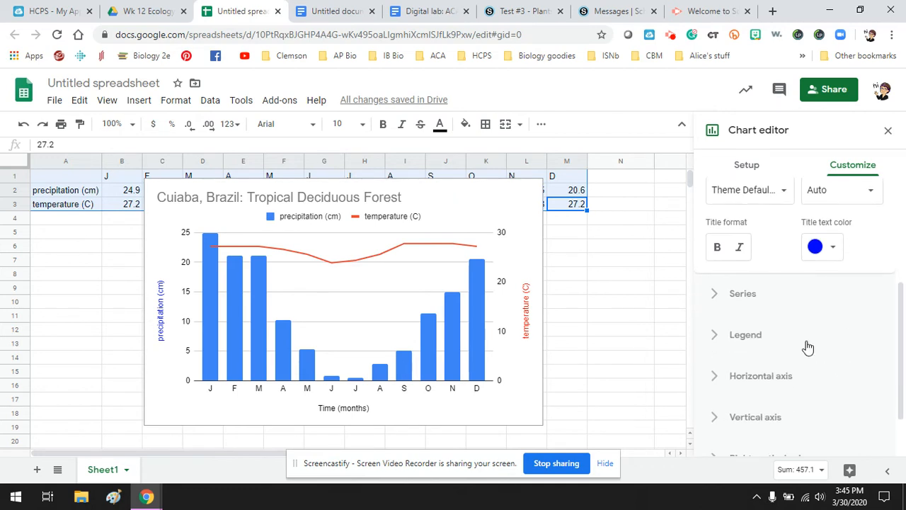
pyautogui.click(716, 423)
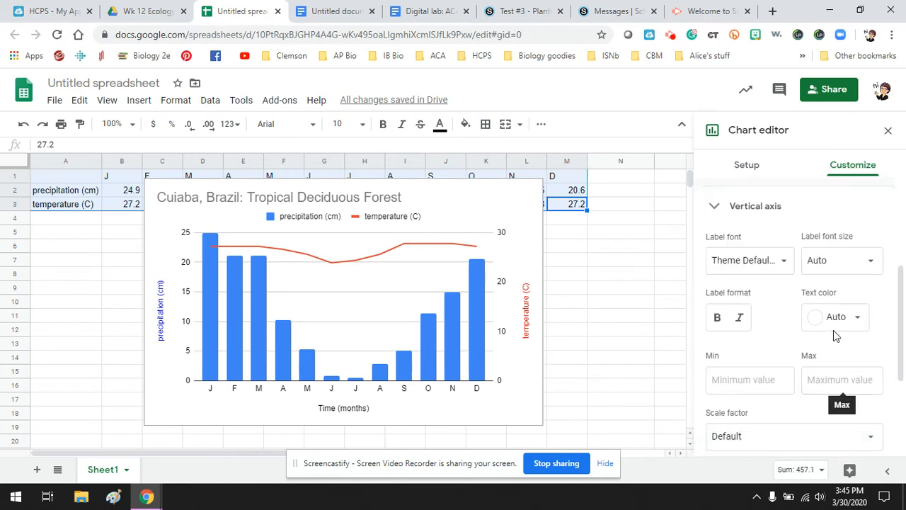
pyautogui.click(746, 380)
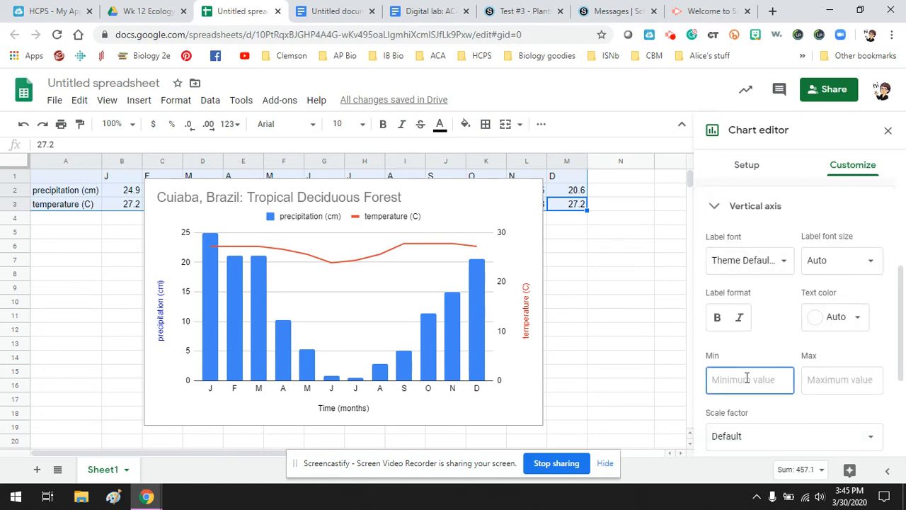
pyautogui.write('0')
pyautogui.press('Tab')
pyautogui.write('3')
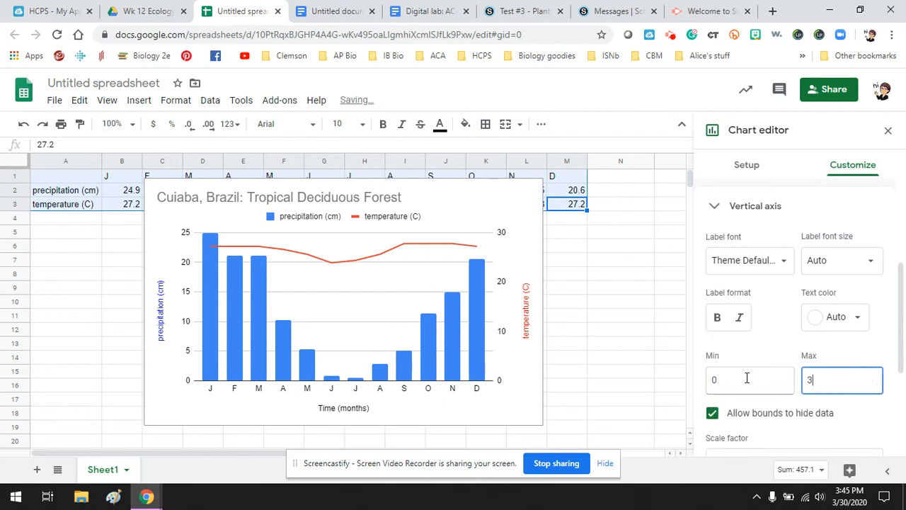
pyautogui.write('6')
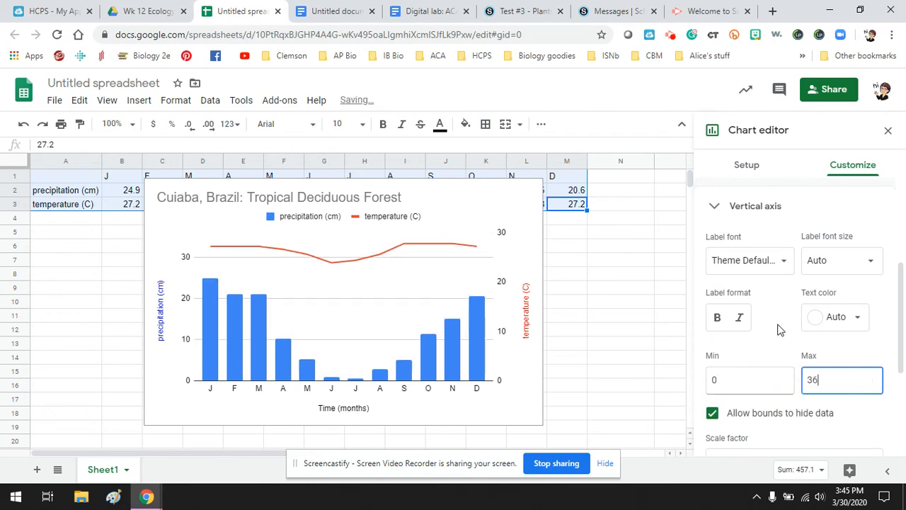
pyautogui.click(823, 323)
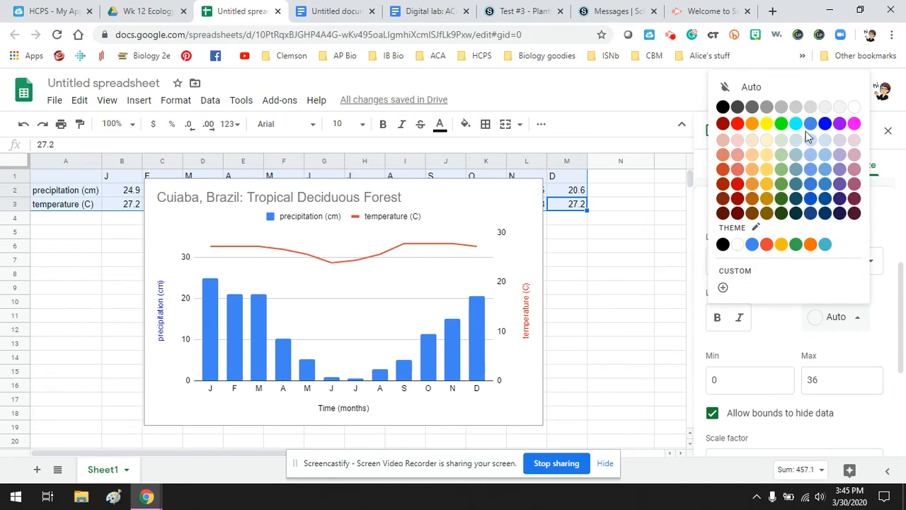
pyautogui.click(825, 124)
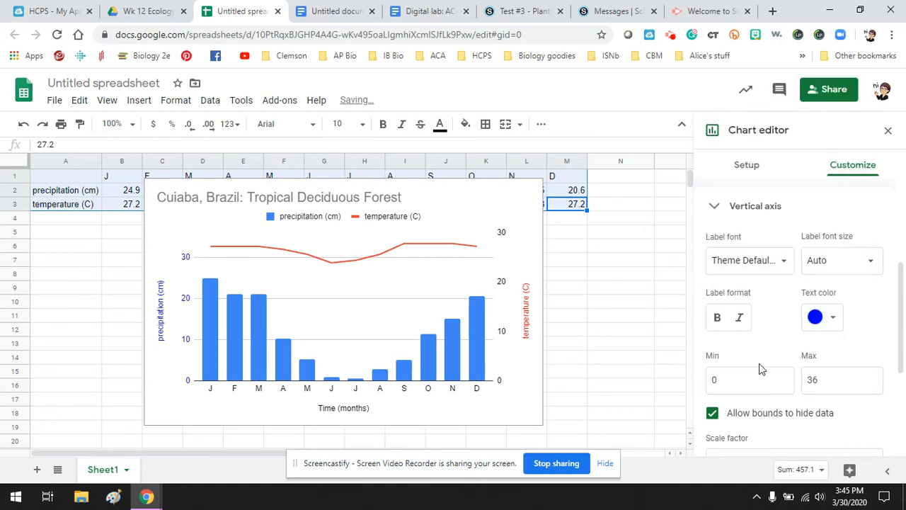
# - Set the right vertical axis range to a minimum of -36 and a maximum of 36, and make its labels red
pyautogui.scroll(-3, 759, 363)
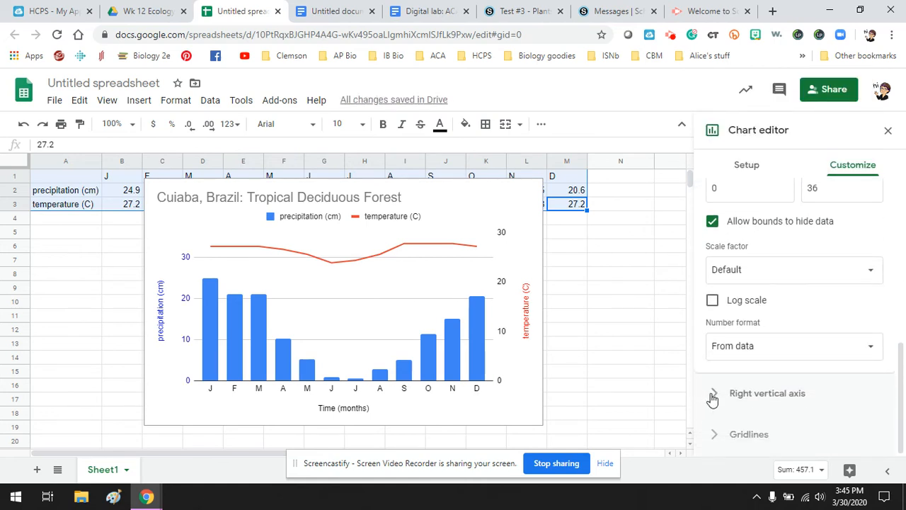
pyautogui.click(712, 397)
pyautogui.click(742, 339)
pyautogui.write('-')
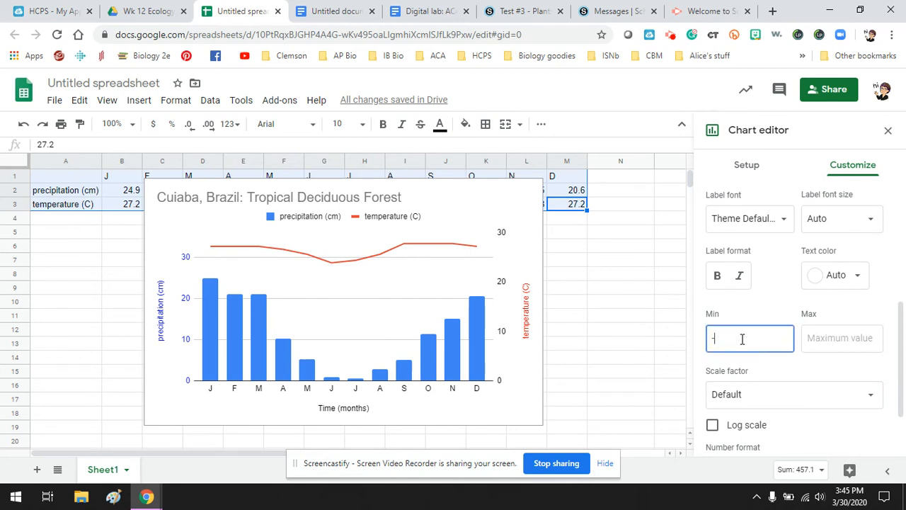
pyautogui.write('36')
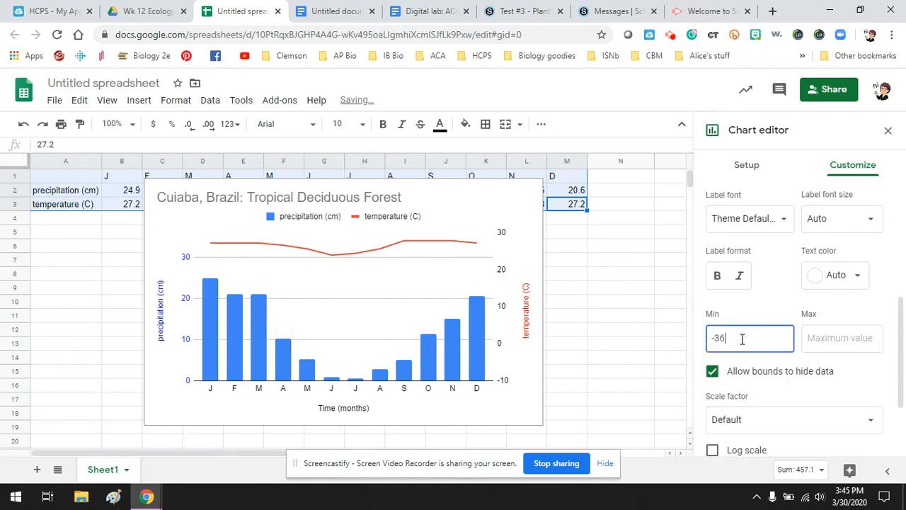
pyautogui.press('Tab')
pyautogui.write('36')
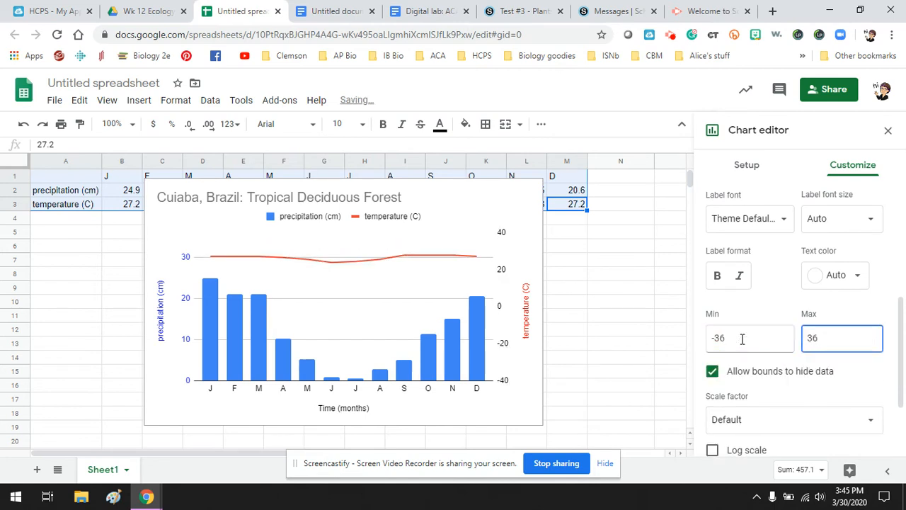
pyautogui.click(830, 275)
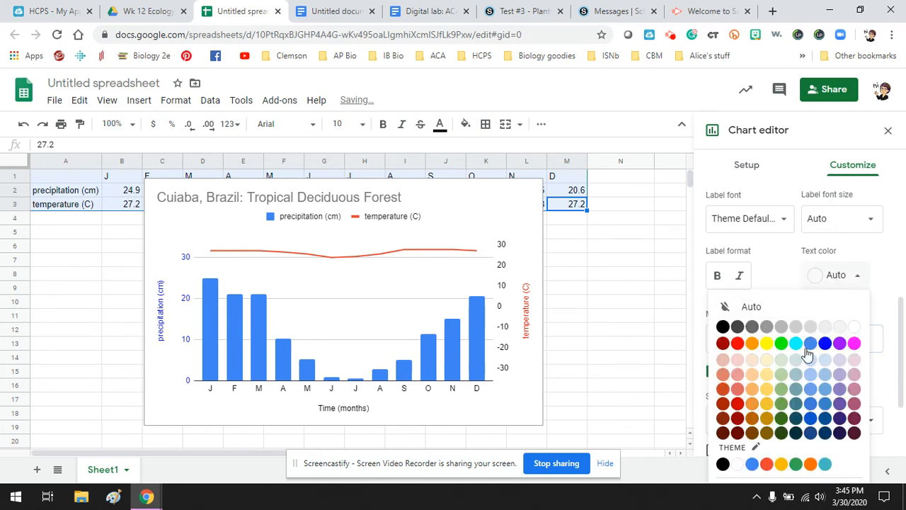
pyautogui.click(738, 344)
# - Set the major gridline count to 10 for both the vertical axis and the right vertical axis
pyautogui.scroll(-2, 803, 297)
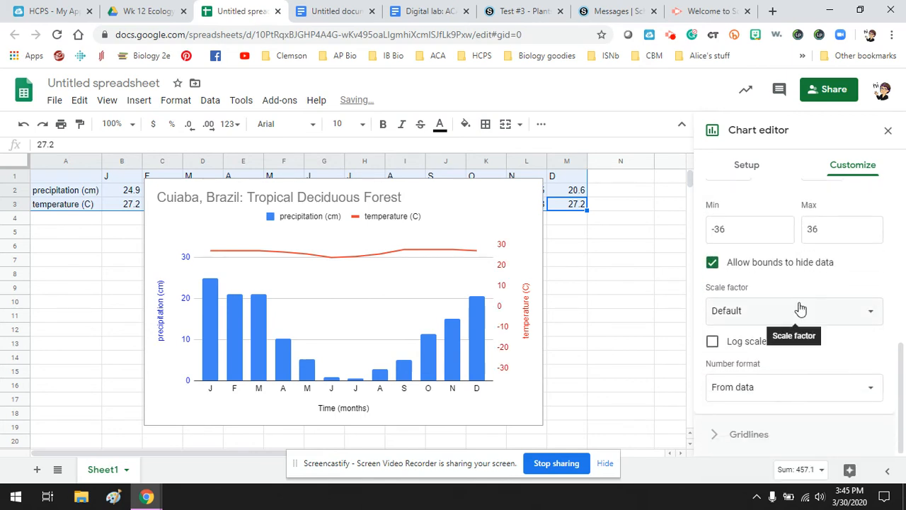
pyautogui.click(711, 435)
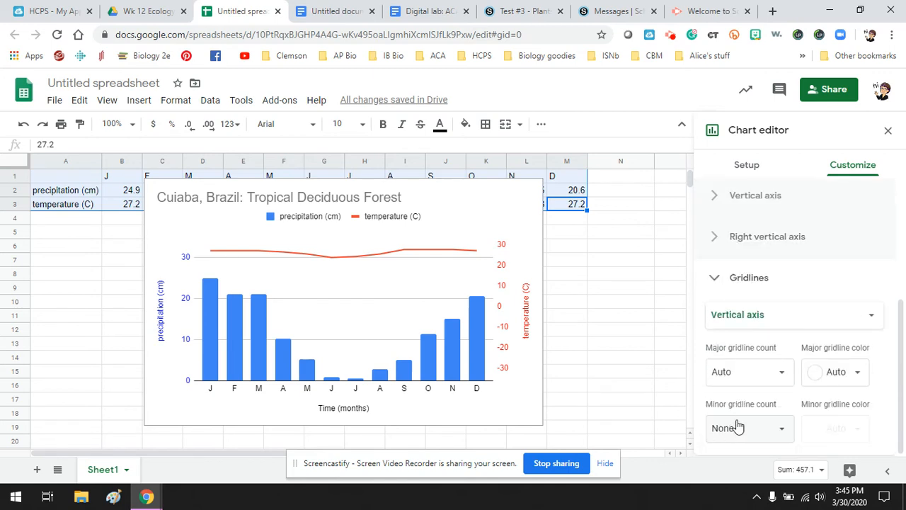
pyautogui.click(741, 372)
pyautogui.click(747, 340)
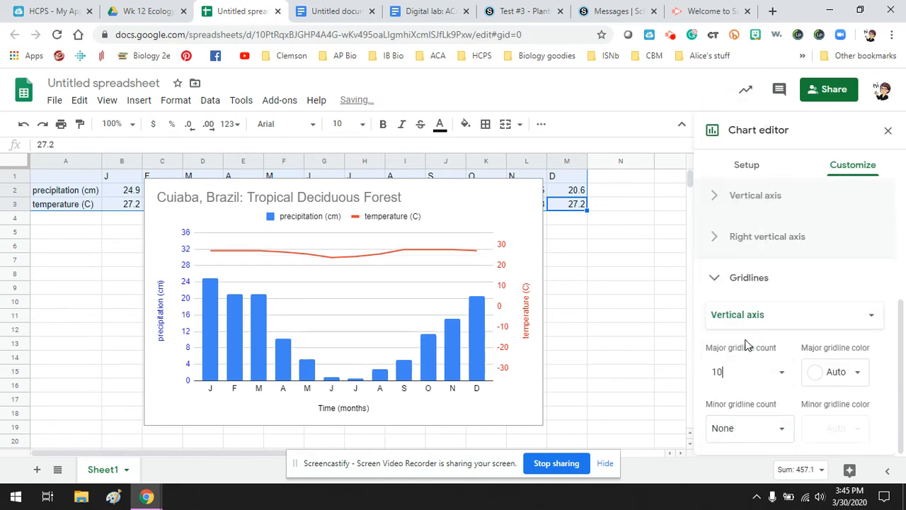
pyautogui.click(805, 318)
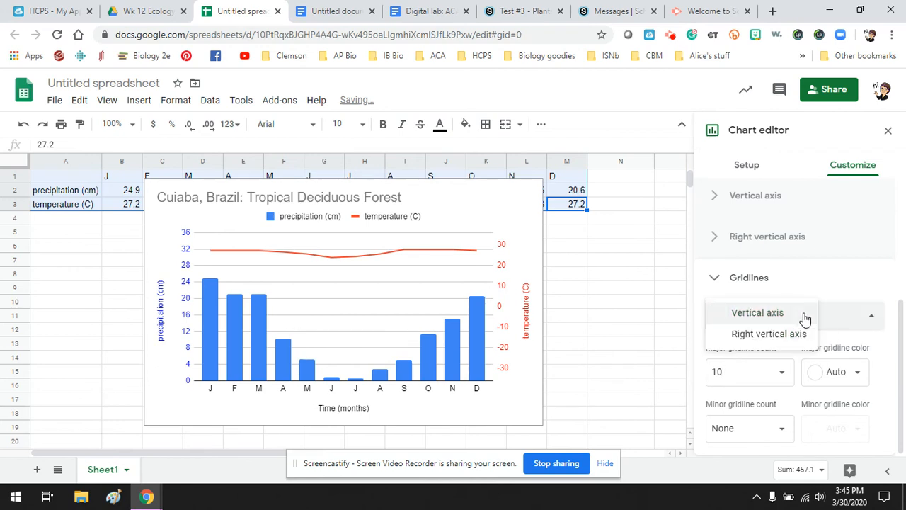
pyautogui.click(766, 335)
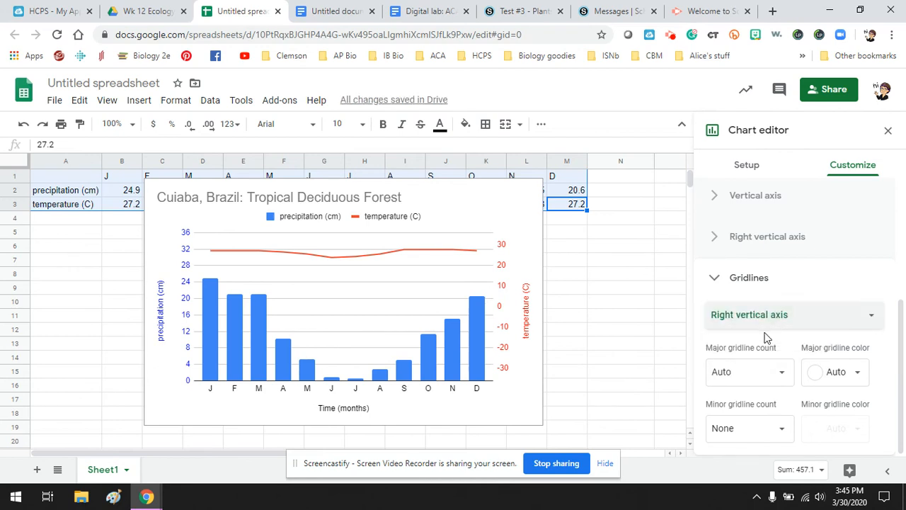
pyautogui.click(748, 371)
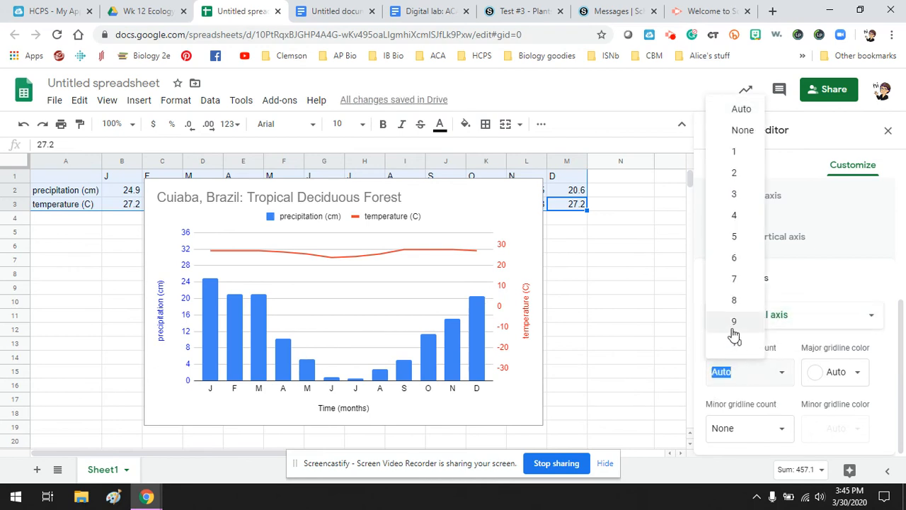
pyautogui.click(737, 343)
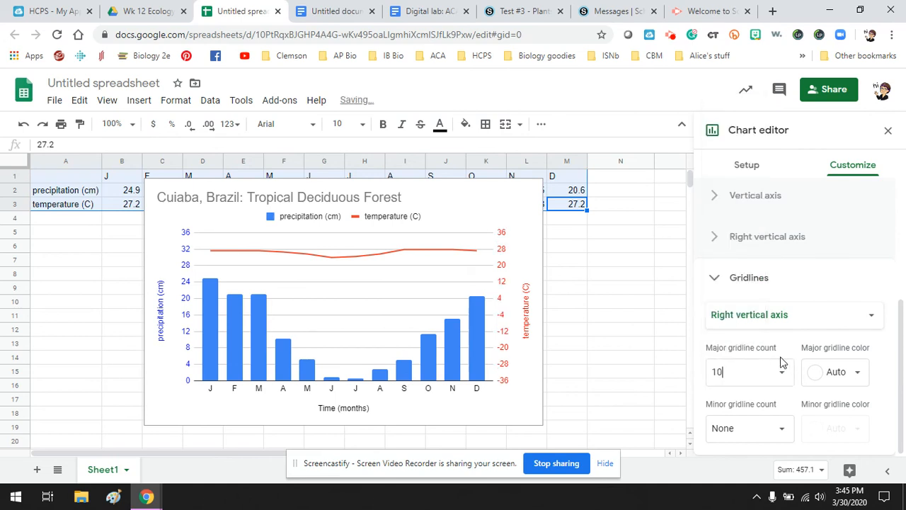
# - Copy the finished chart and paste it unlinked into the untitled Google Docs document
pyautogui.click(536, 398)
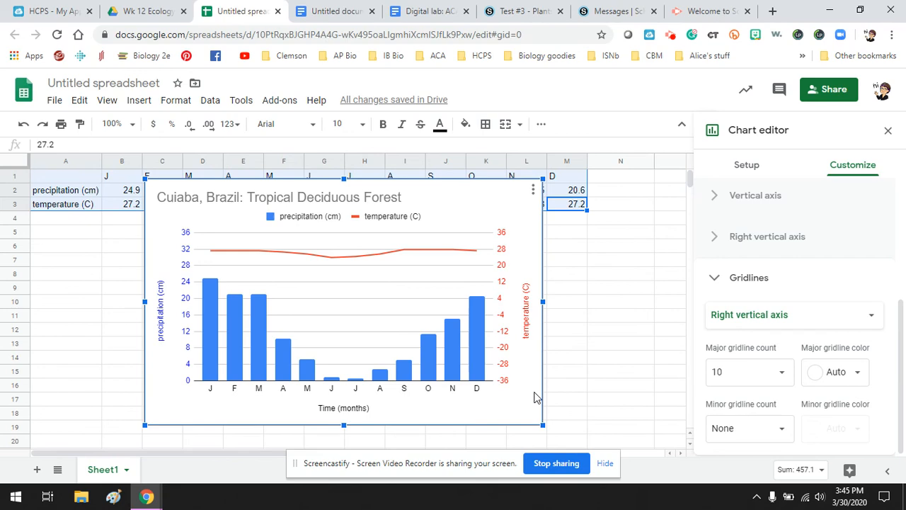
pyautogui.click(327, 10)
pyautogui.hotkey('ctrl', 'v')
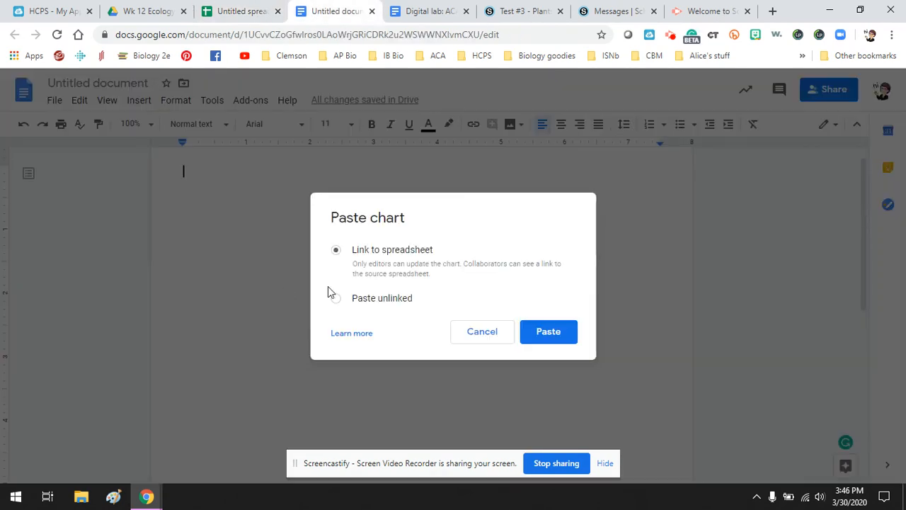
pyautogui.click(376, 301)
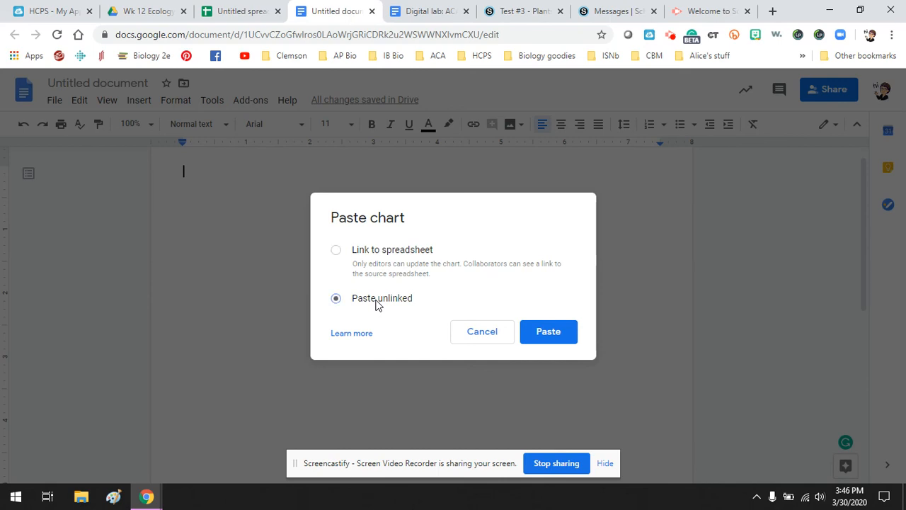
pyautogui.click(560, 340)
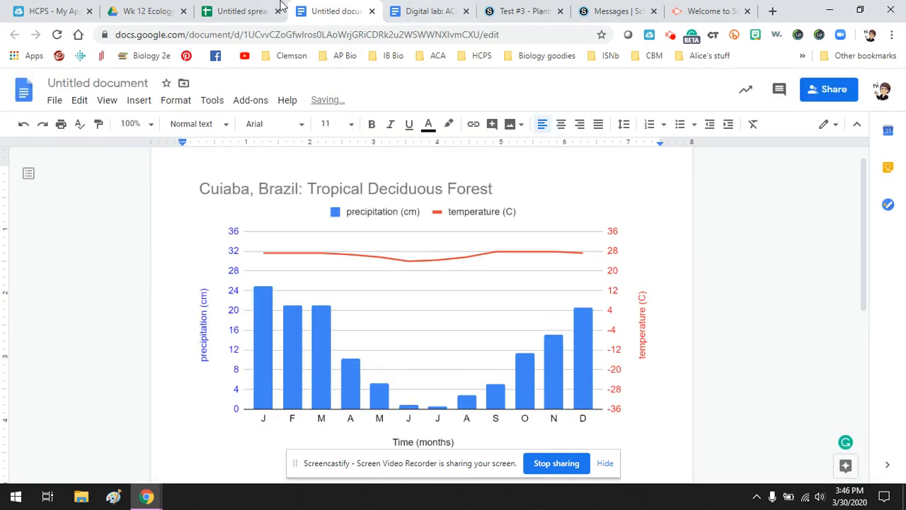
# - Back in the Google Sheets spreadsheet, delete the chart and clear the precipitation and temperature values in B2:M3
pyautogui.click(281, 6)
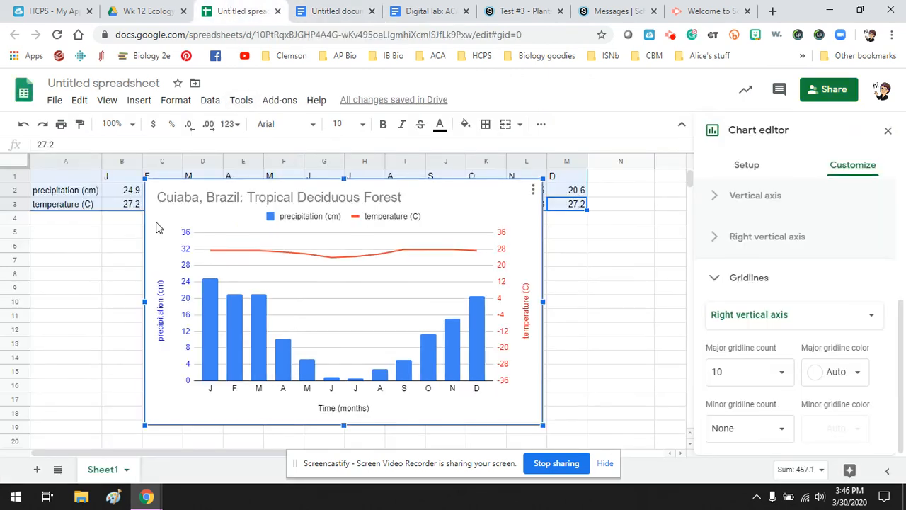
pyautogui.press('Delete')
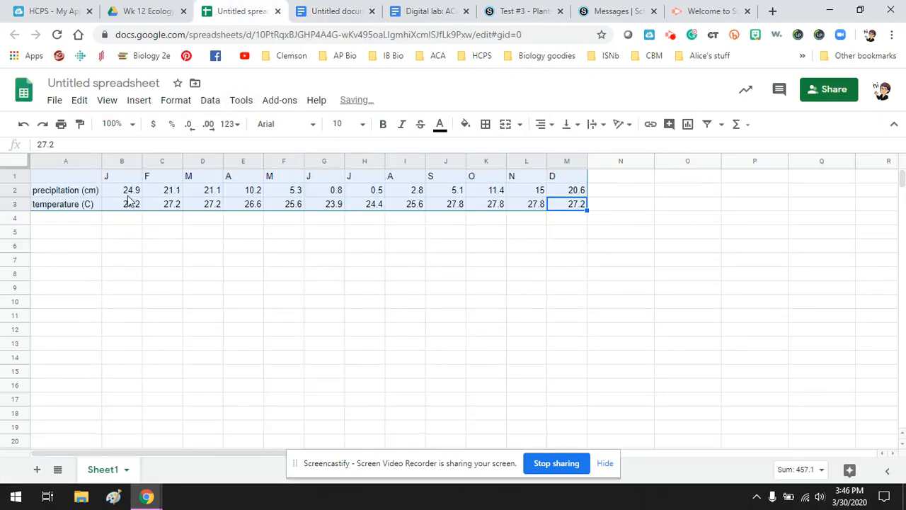
pyautogui.moveTo(129, 194); pyautogui.dragTo(572, 206)
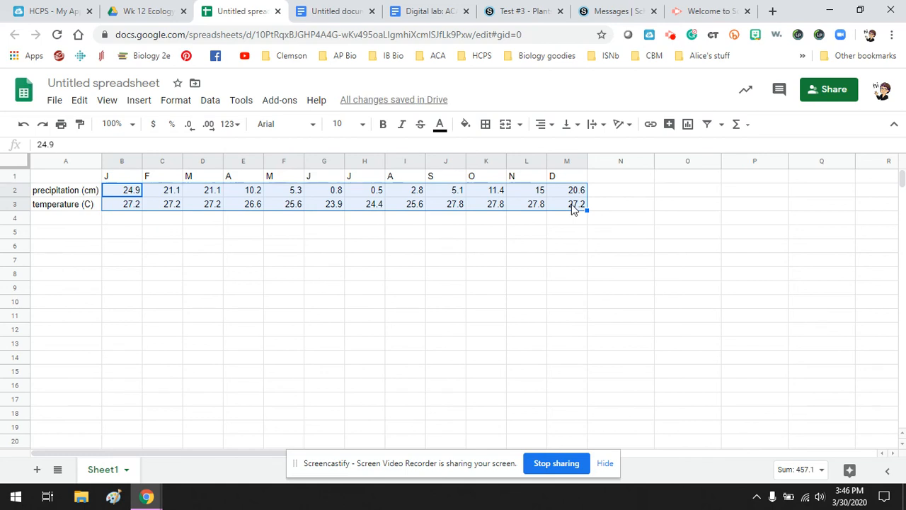
pyautogui.press('Delete')
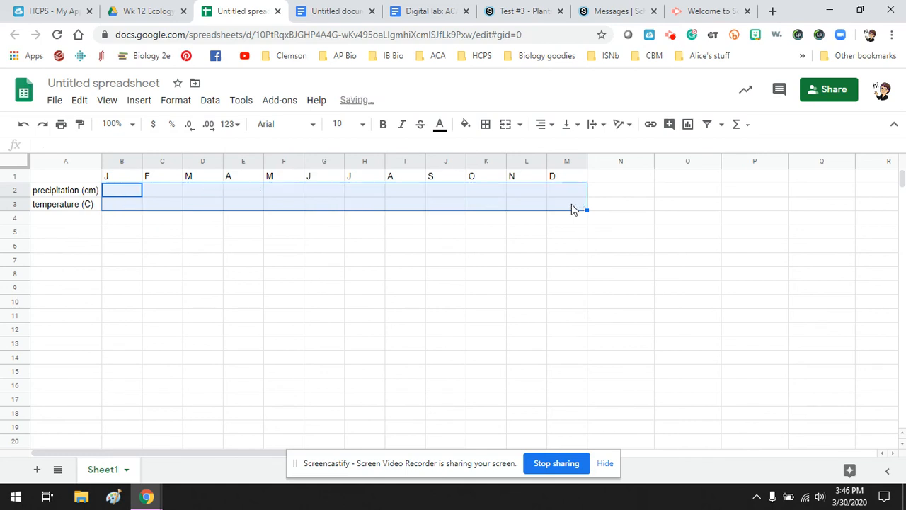